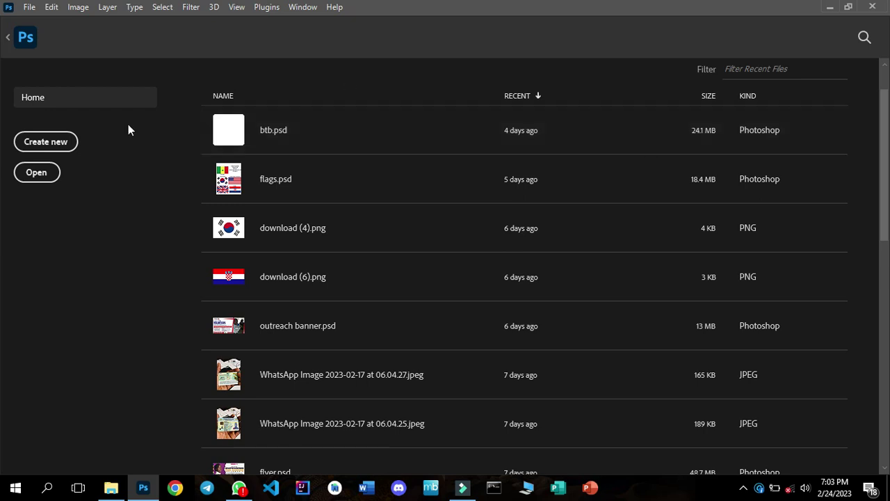
Start a new document and choose the Web Large preset, 1920 x 1080 px at 72 ppi.
{"action": "left_click", "coordinate": [65, 142]}
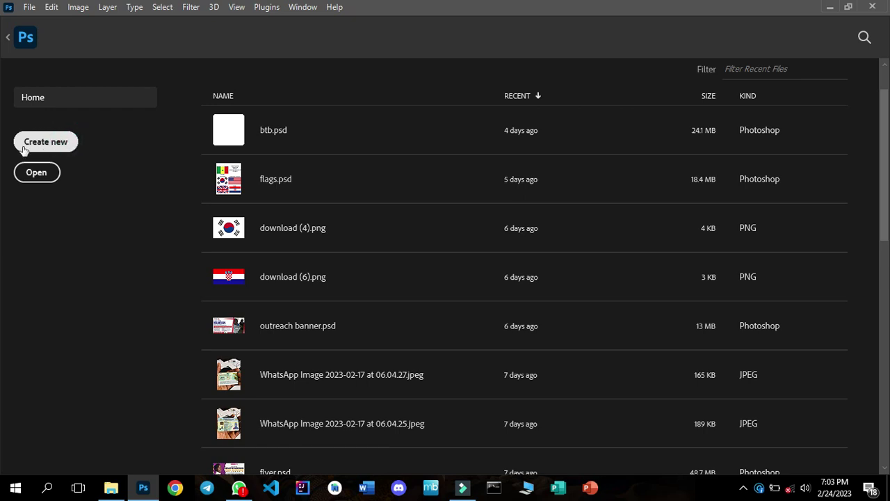
{"action": "left_click", "coordinate": [43, 143]}
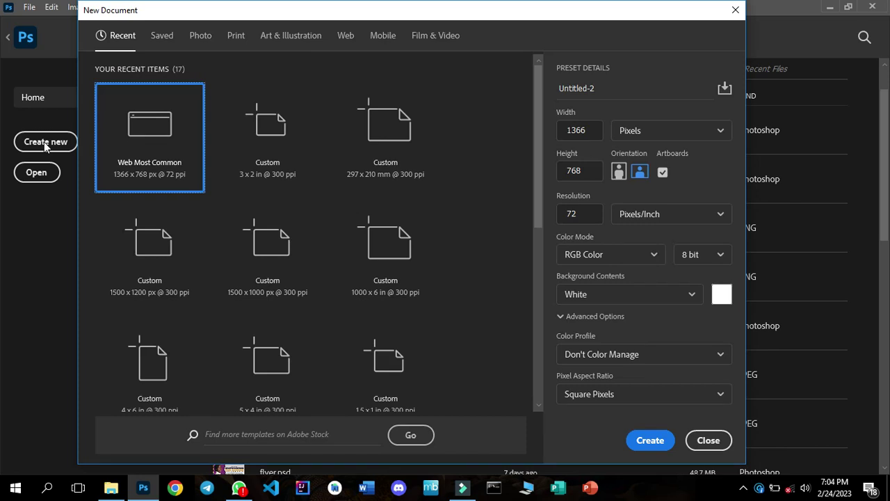
{"action": "left_click", "coordinate": [346, 36]}
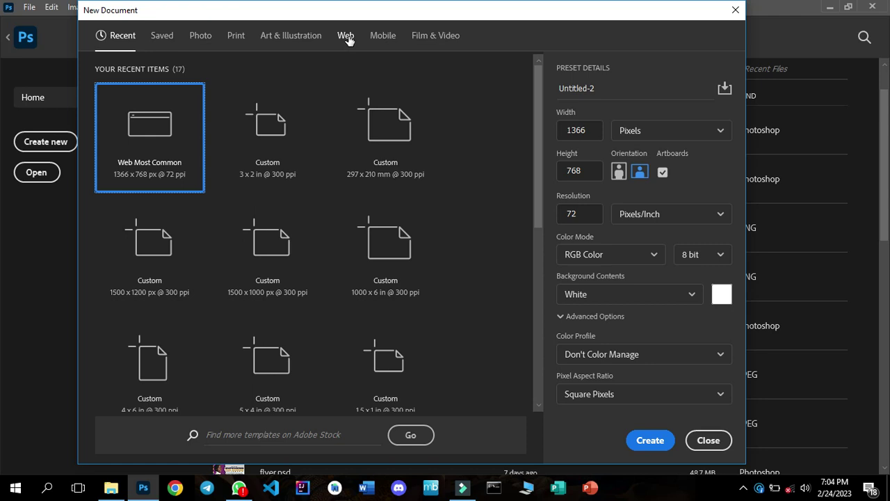
{"action": "left_click", "coordinate": [349, 40]}
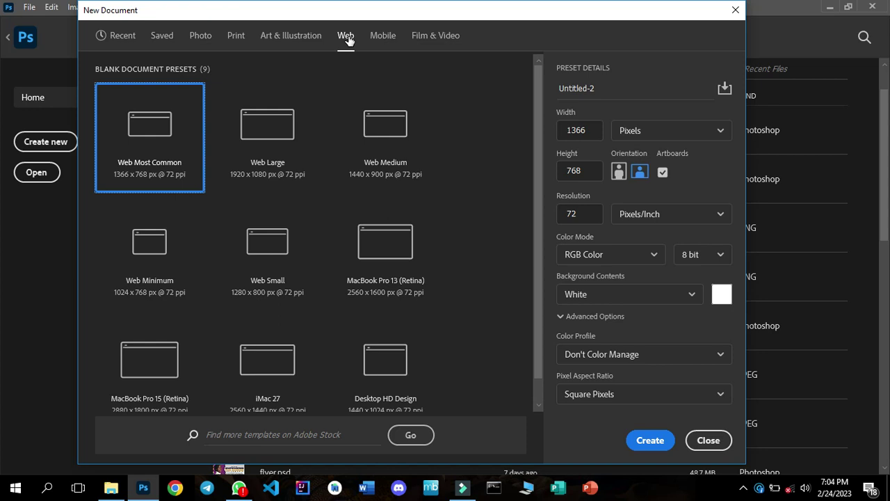
{"action": "left_click", "coordinate": [269, 127]}
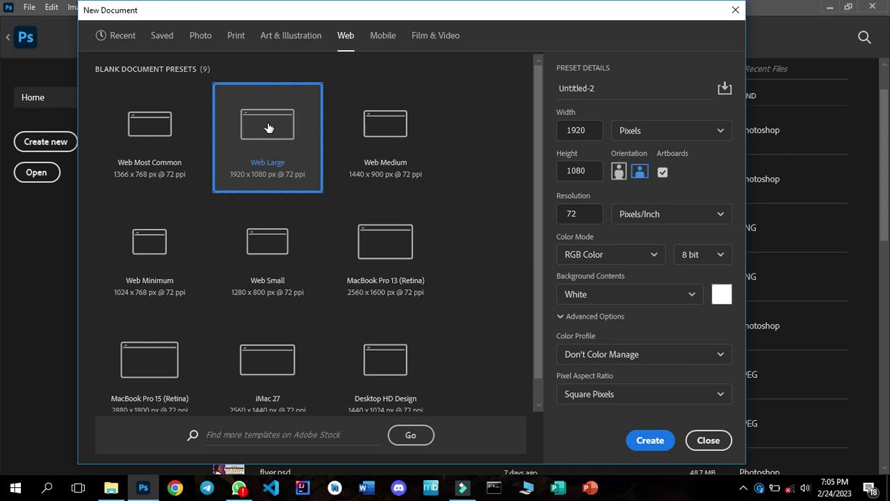
Name the new document infographics and create it.
{"action": "left_click", "coordinate": [582, 88]}
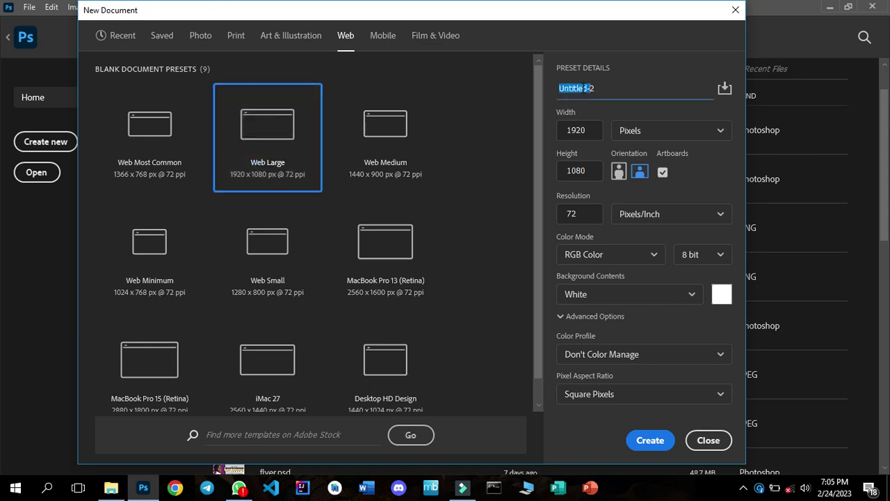
{"action": "type", "text": "iinfogap"}
{"action": "key", "text": "BackSpace"}
{"action": "key", "text": "BackSpace"}
{"action": "type", "text": "raphics"}
{"action": "left_click", "coordinate": [647, 442]}
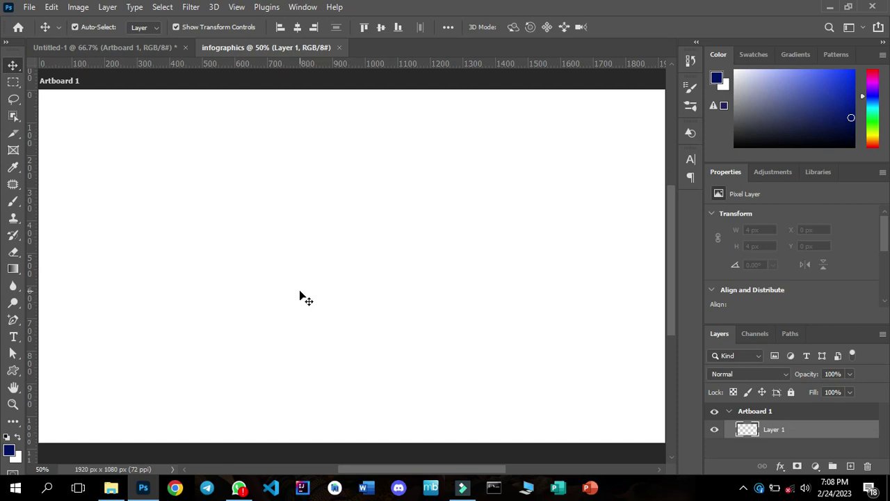
Draw a dark blue circle about 670 px in diameter on the left half of the artboard with the Ellipse tool.
{"action": "left_click", "coordinate": [15, 371]}
{"action": "left_click", "coordinate": [69, 383]}
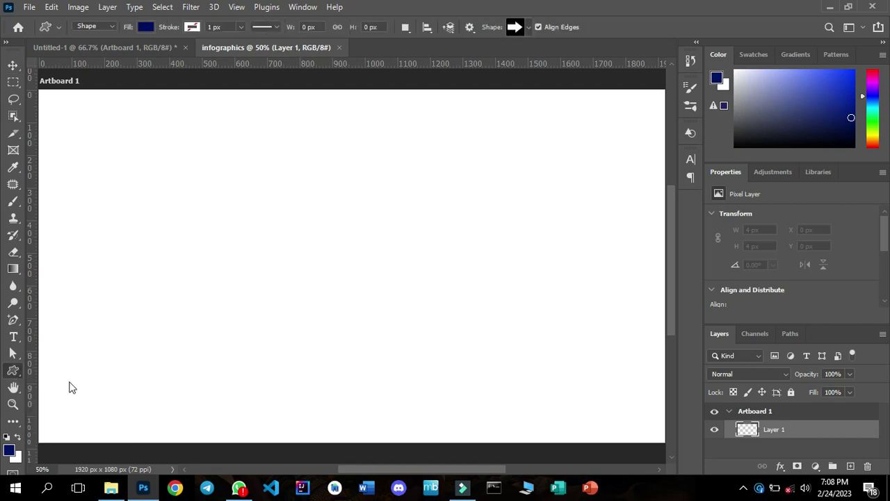
{"action": "left_click", "coordinate": [12, 370]}
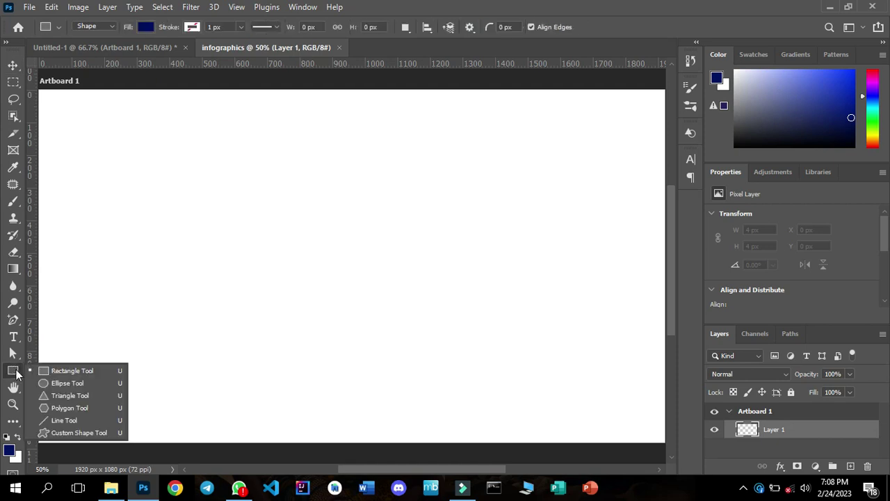
{"action": "left_click", "coordinate": [54, 382]}
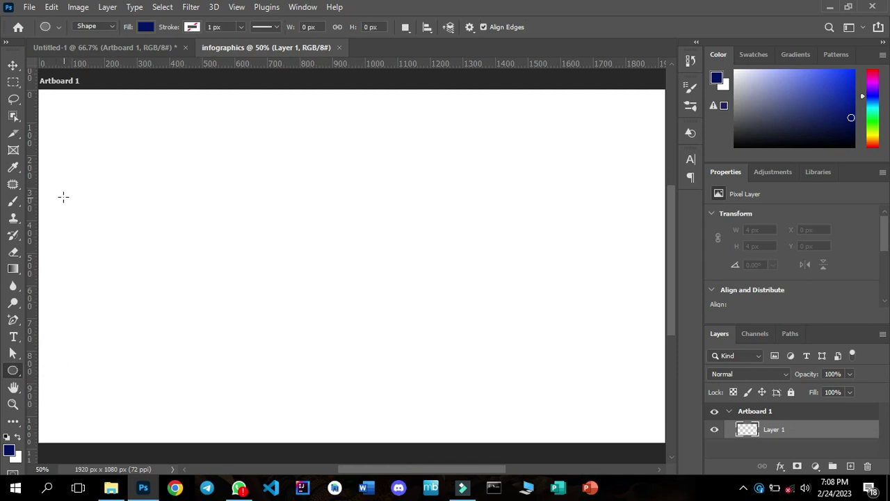
{"action": "left_click_drag", "start_coordinate": [62, 195], "coordinate": [243, 288]}
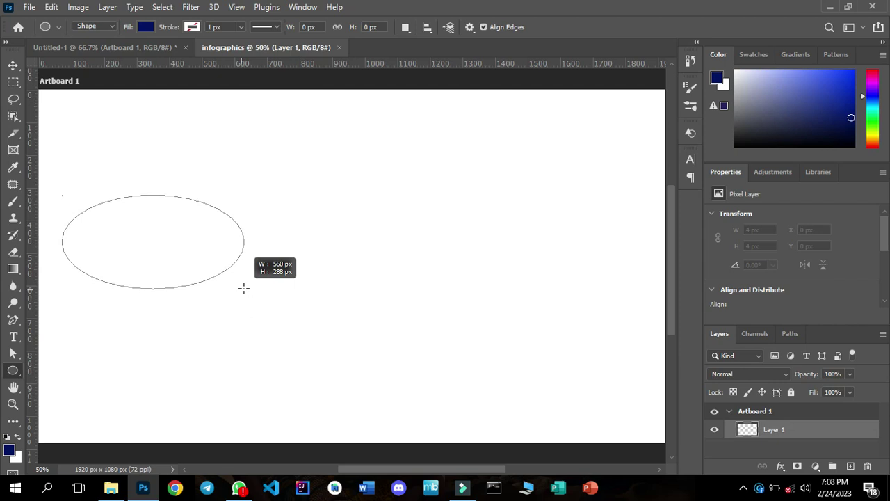
{"action": "left_click_drag", "start_coordinate": [244, 288], "coordinate": [267, 334]}
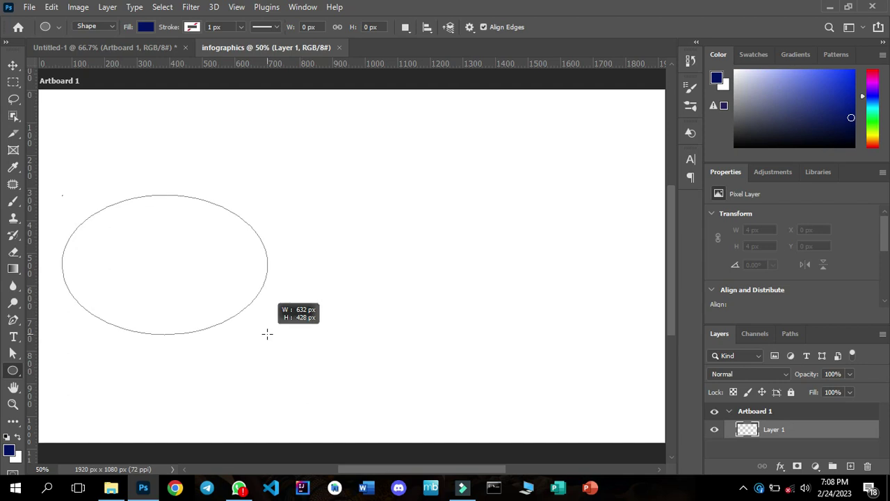
{"action": "left_click_drag", "start_coordinate": [267, 334], "coordinate": [366, 379]}
{"action": "left_click_drag", "start_coordinate": [387, 393], "coordinate": [421, 414]}
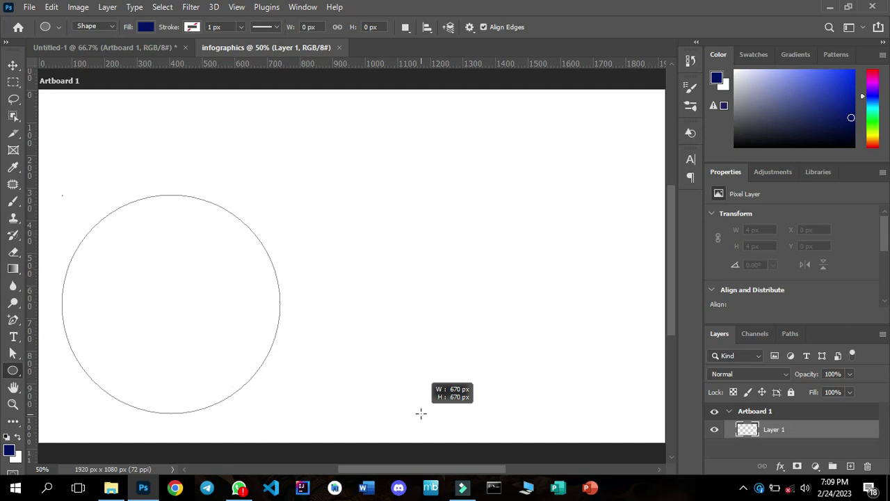
{"action": "mouse_move", "coordinate": [421, 413]}
{"action": "left_mouse_down"}
{"action": "mouse_move", "coordinate": [408, 407]}
{"action": "mouse_move", "coordinate": [422, 413]}
{"action": "left_mouse_up"}
{"action": "left_click_drag", "start_coordinate": [421, 414], "coordinate": [421, 414]}
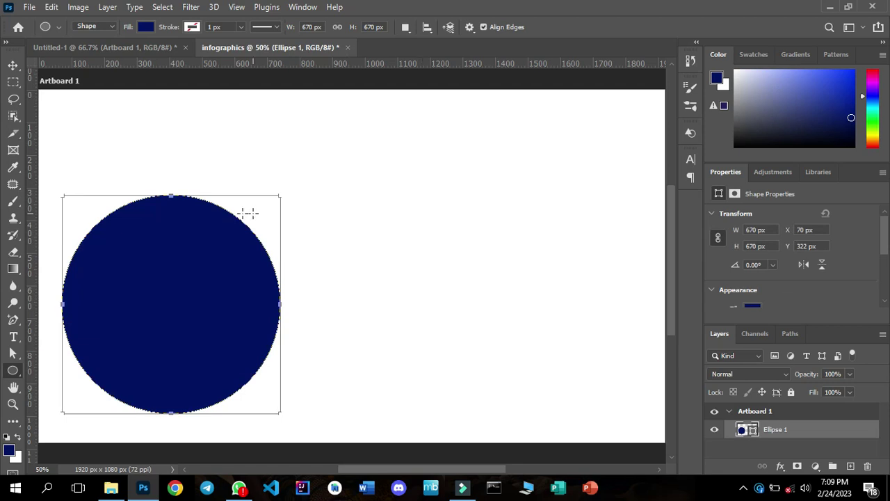
Move the large circle up and slightly left to about X 54 px, Y 214 px.
{"action": "left_click", "coordinate": [14, 66]}
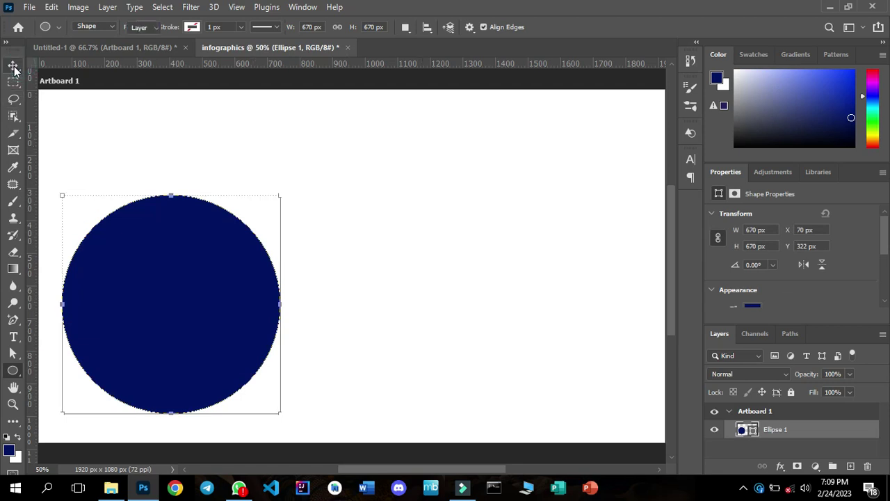
{"action": "left_click", "coordinate": [139, 288]}
{"action": "left_click_drag", "start_coordinate": [134, 268], "coordinate": [136, 258]}
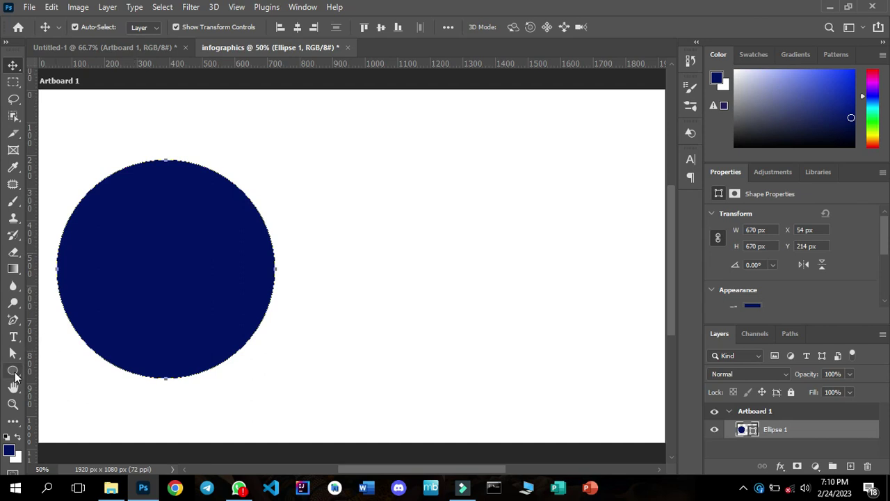
Duplicate the large circle and place the copy up and to its right, at about X 792 px, Y 44 px.
{"action": "left_click", "coordinate": [198, 261]}
{"action": "key", "text": "ctrl"}
{"action": "left_click_drag", "start_coordinate": [240, 262], "coordinate": [437, 208]}
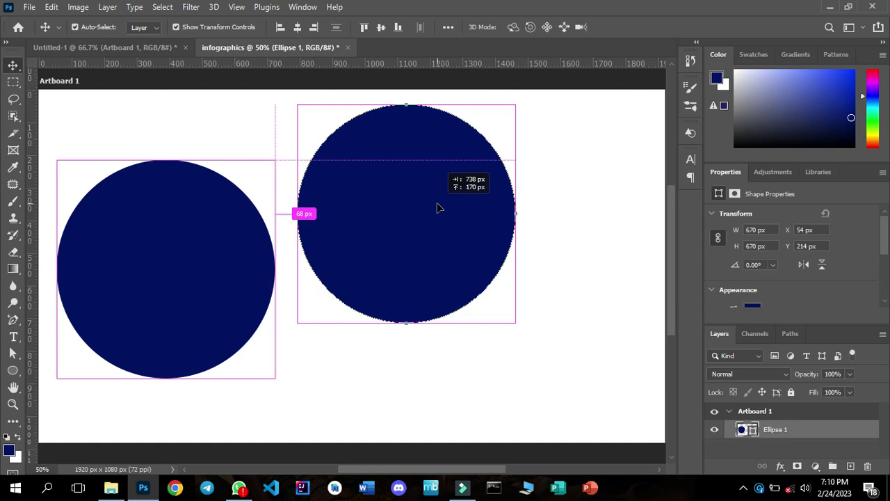
{"action": "left_click_drag", "start_coordinate": [439, 207], "coordinate": [438, 207]}
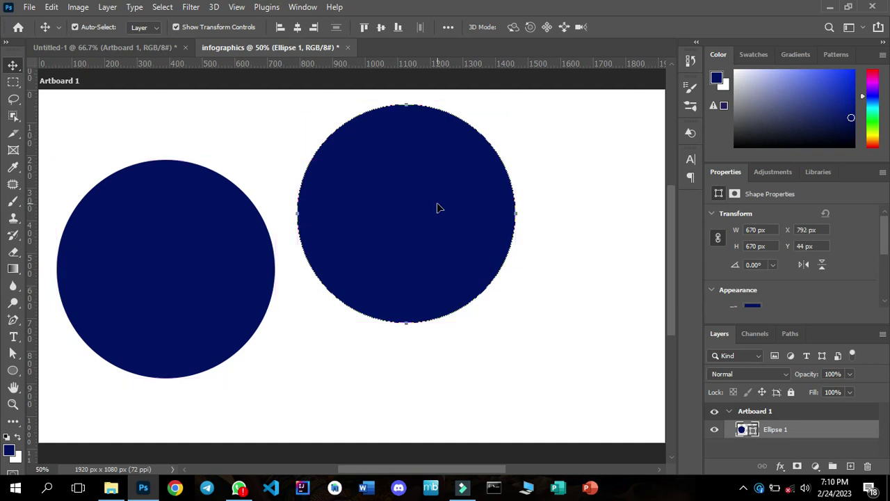
Scale the circle copy down to about 424 px and position it at about X 871 px, Y 81 px.
{"action": "left_click", "coordinate": [412, 210]}
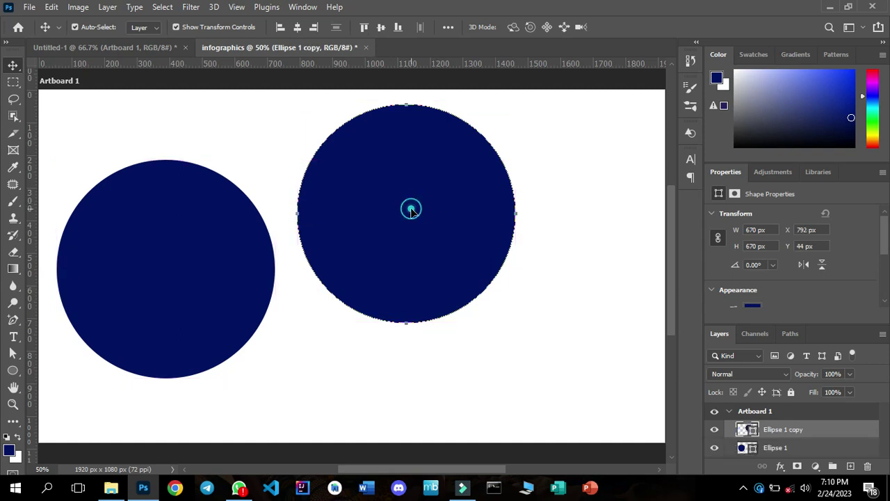
{"action": "left_click", "coordinate": [520, 323]}
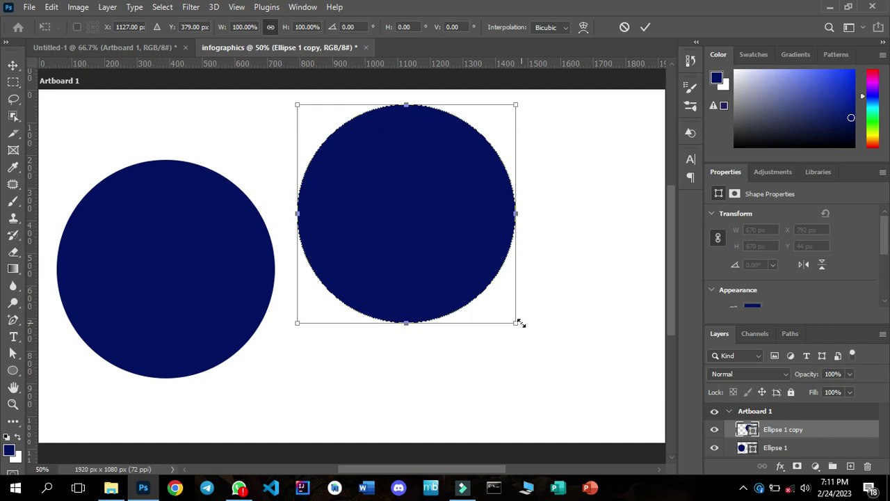
{"action": "left_click_drag", "start_coordinate": [521, 324], "coordinate": [485, 293]}
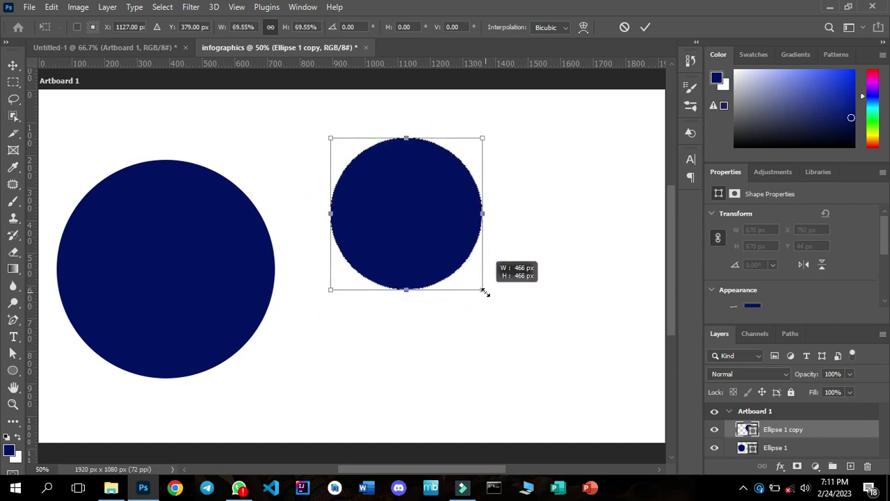
{"action": "mouse_move", "coordinate": [486, 294]}
{"action": "left_mouse_down"}
{"action": "mouse_move", "coordinate": [471, 277]}
{"action": "mouse_move", "coordinate": [477, 285]}
{"action": "left_mouse_up"}
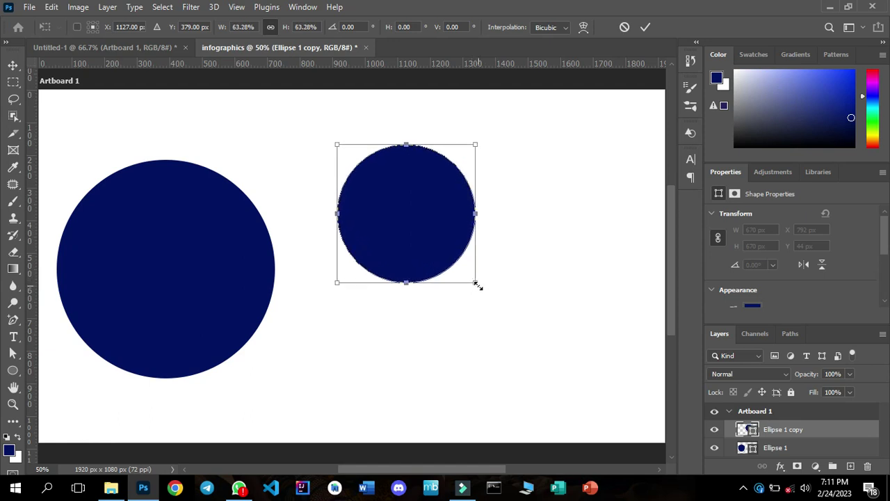
{"action": "left_click_drag", "start_coordinate": [412, 219], "coordinate": [400, 192]}
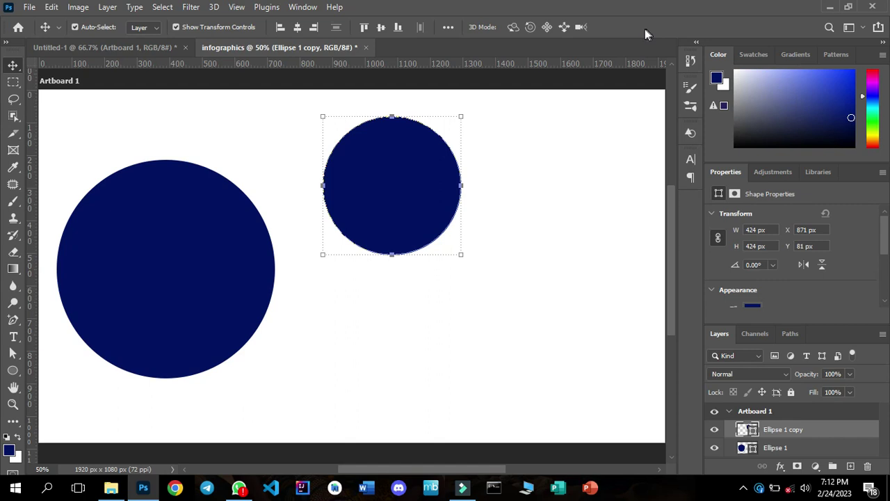
Add vertical guides beside both circles and around an empty right-hand column, plus horizontal guides near the artboard's top and bottom edges.
{"action": "left_click", "coordinate": [239, 8]}
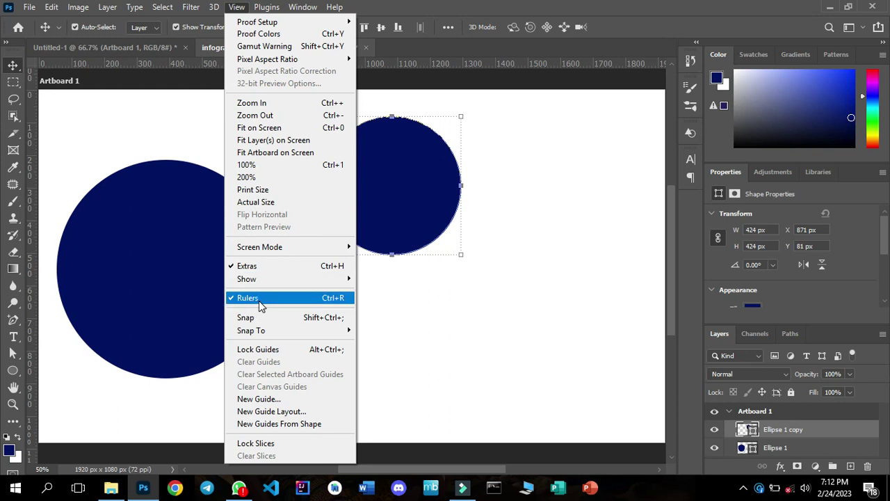
{"action": "left_click", "coordinate": [482, 321]}
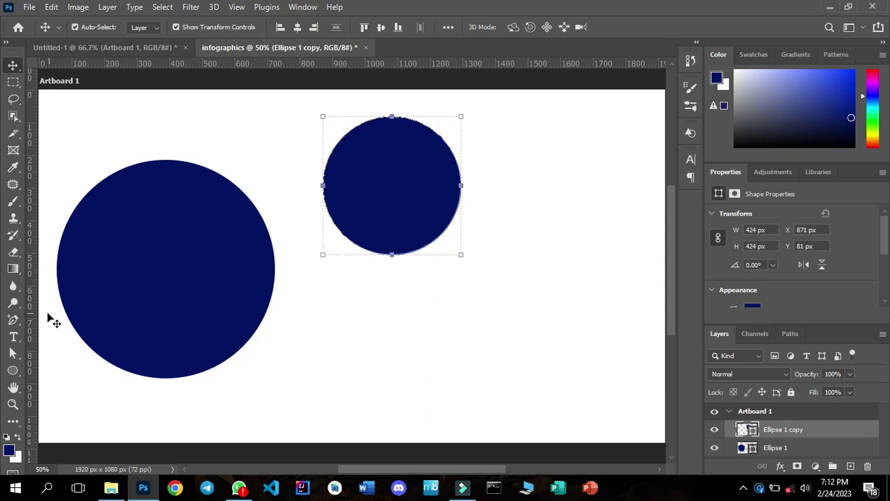
{"action": "left_click_drag", "start_coordinate": [32, 316], "coordinate": [276, 347]}
{"action": "left_click_drag", "start_coordinate": [31, 339], "coordinate": [321, 408]}
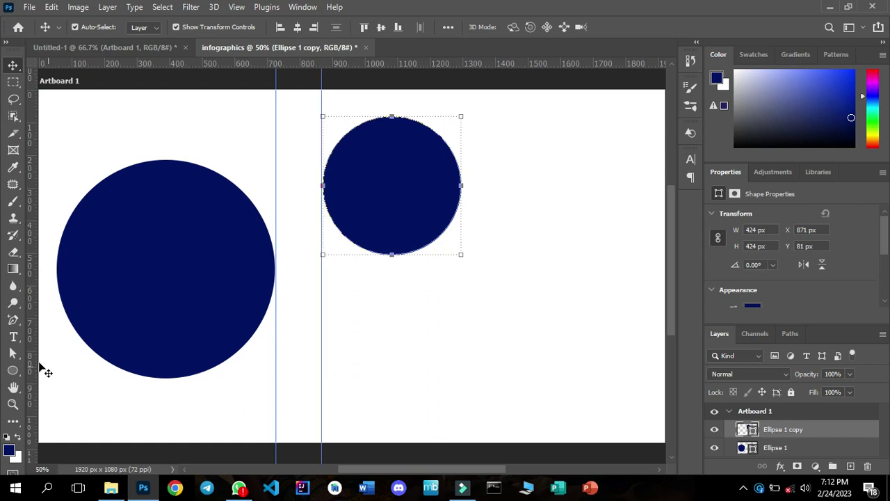
{"action": "left_click_drag", "start_coordinate": [30, 358], "coordinate": [462, 397]}
{"action": "left_click_drag", "start_coordinate": [33, 364], "coordinate": [519, 381]}
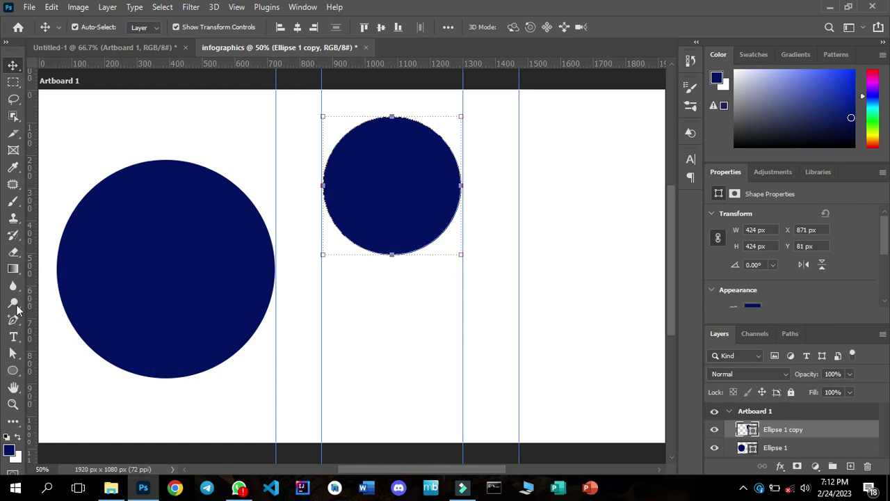
{"action": "left_click_drag", "start_coordinate": [33, 303], "coordinate": [644, 359]}
{"action": "left_click_drag", "start_coordinate": [534, 66], "coordinate": [536, 103]}
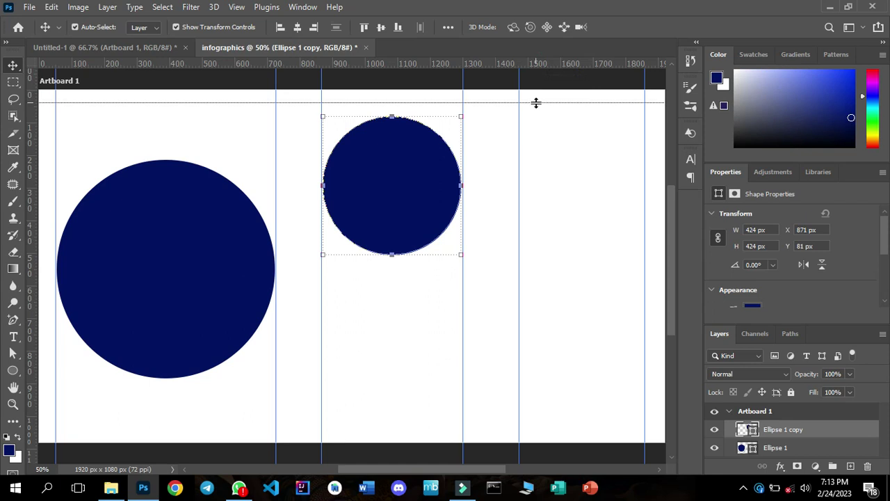
{"action": "left_click_drag", "start_coordinate": [500, 64], "coordinate": [494, 429]}
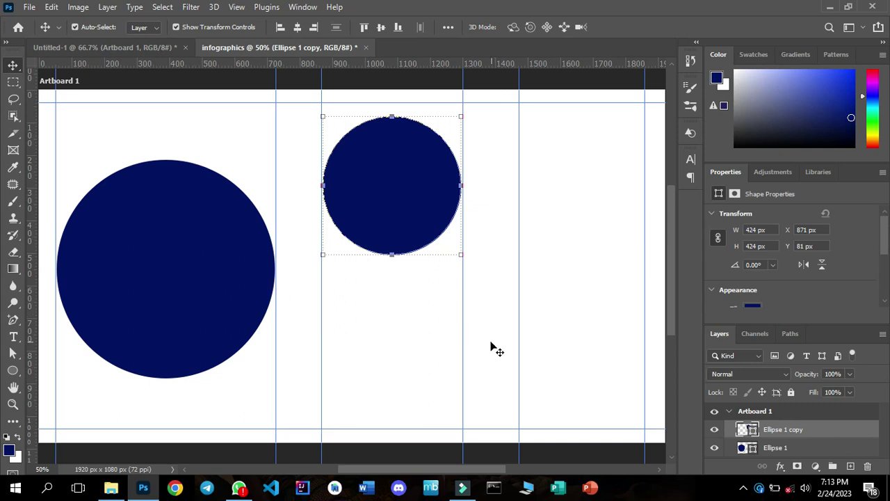
Move the 424 px circle up near the top guide and duplicate it straight down to the bottom guide.
{"action": "left_click", "coordinate": [405, 193]}
{"action": "mouse_move", "coordinate": [401, 196]}
{"action": "left_mouse_down"}
{"action": "mouse_move", "coordinate": [399, 174]}
{"action": "mouse_move", "coordinate": [385, 194]}
{"action": "left_mouse_up"}
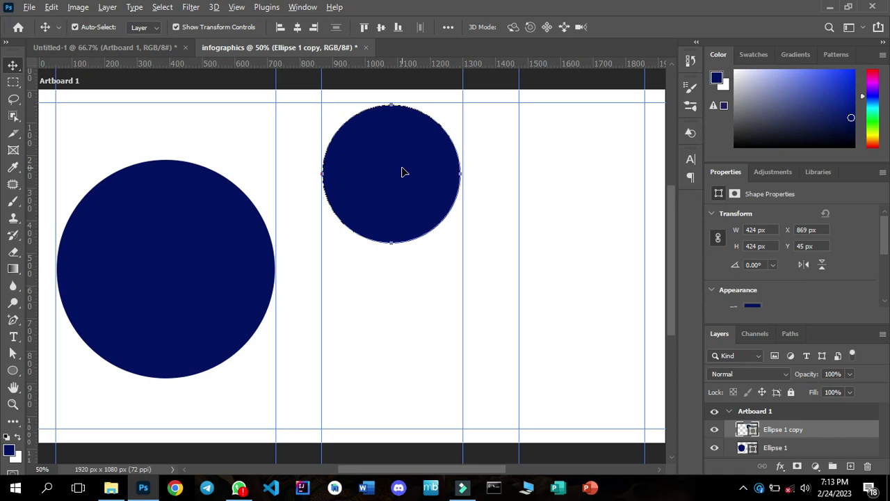
{"action": "left_click_drag", "start_coordinate": [404, 200], "coordinate": [403, 357]}
{"action": "left_click", "coordinate": [570, 143]}
{"action": "left_click", "coordinate": [571, 144]}
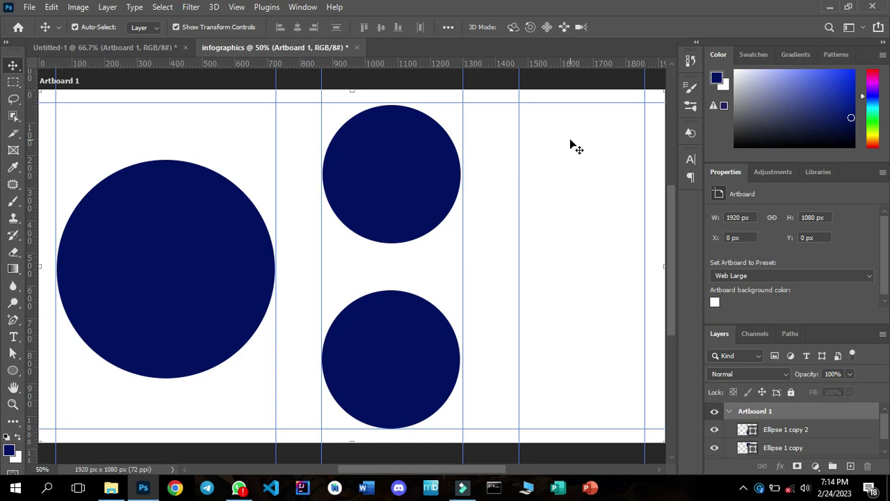
Duplicate the upper 424 px circle into the right-hand guide column and scale the copy to about 308 px near the top guide.
{"action": "left_click", "coordinate": [412, 168]}
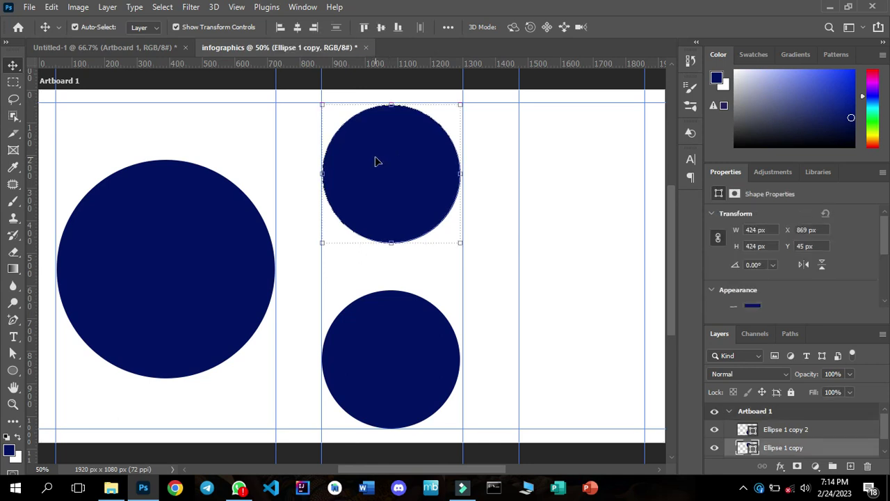
{"action": "left_click_drag", "start_coordinate": [378, 160], "coordinate": [572, 161]}
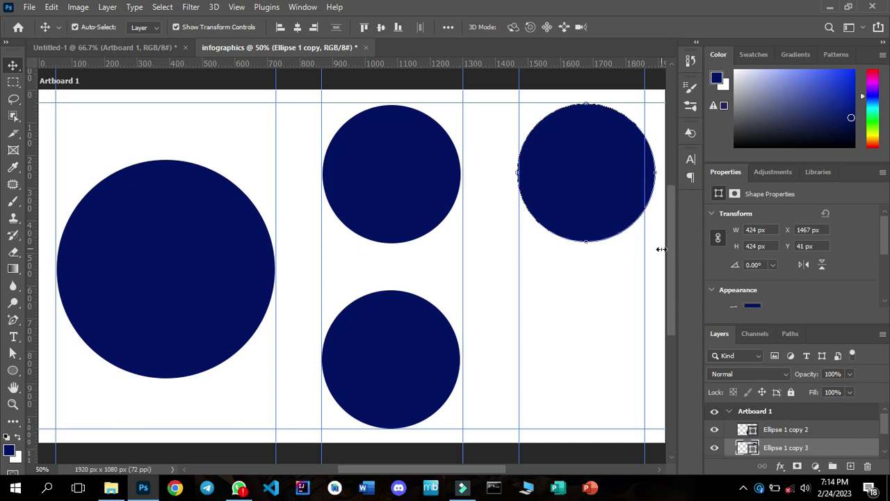
{"action": "left_click_drag", "start_coordinate": [658, 247], "coordinate": [638, 232]}
{"action": "left_click_drag", "start_coordinate": [583, 177], "coordinate": [582, 167]}
{"action": "left_click", "coordinate": [646, 27]}
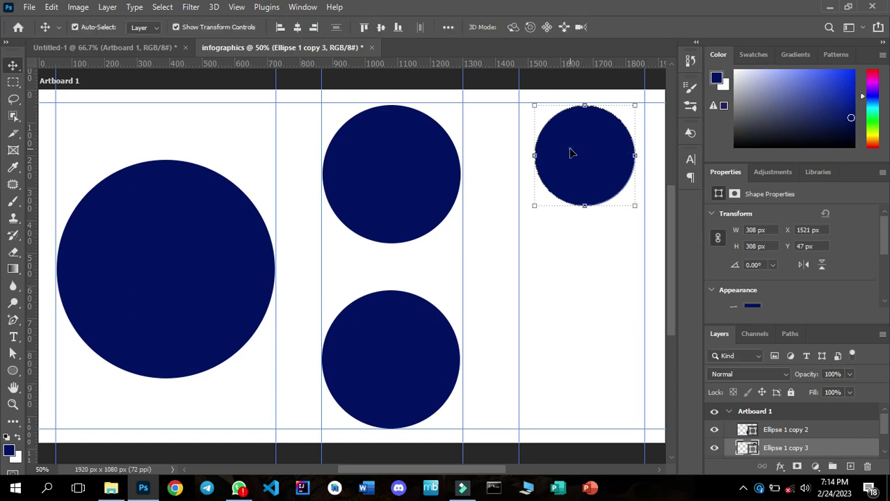
Duplicate the 308 px circle twice down the right-hand column, one copy at the bottom guide and one in between.
{"action": "left_click_drag", "start_coordinate": [569, 151], "coordinate": [586, 358]}
{"action": "left_click", "coordinate": [583, 272]}
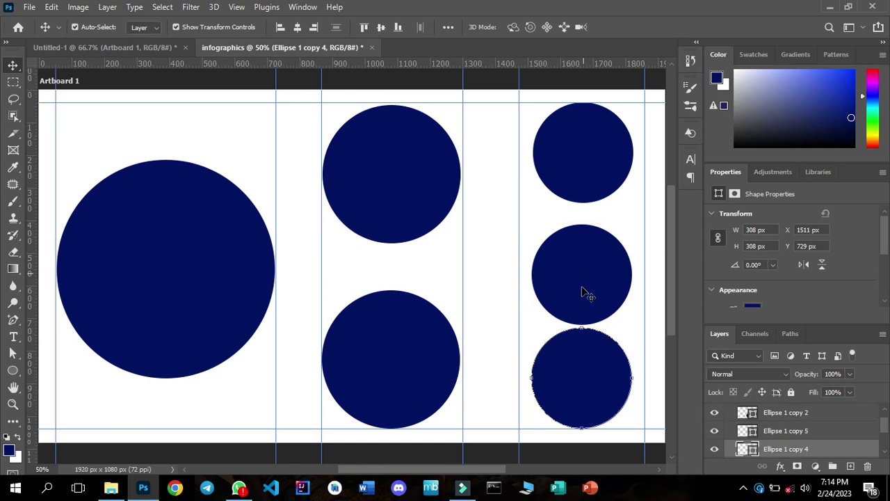
Move the middle 308 px circle up to even the gaps between the three right-hand circles.
{"action": "left_click", "coordinate": [578, 278]}
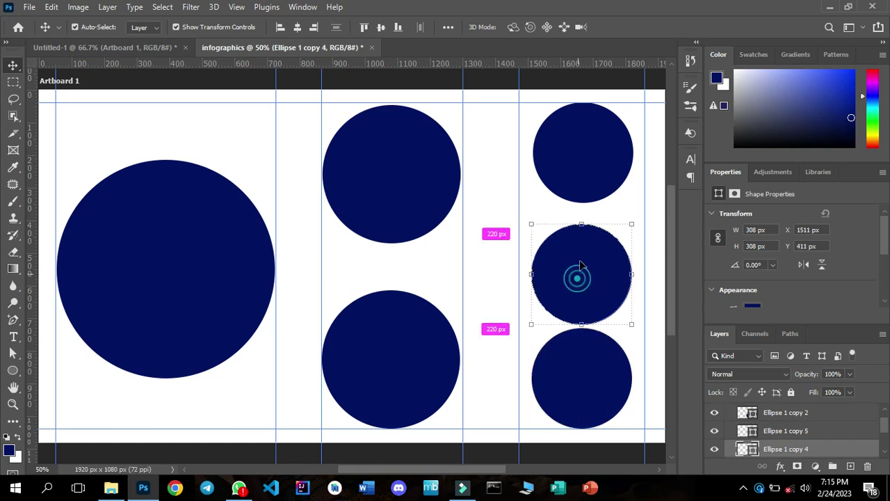
{"action": "left_click_drag", "start_coordinate": [581, 262], "coordinate": [581, 272]}
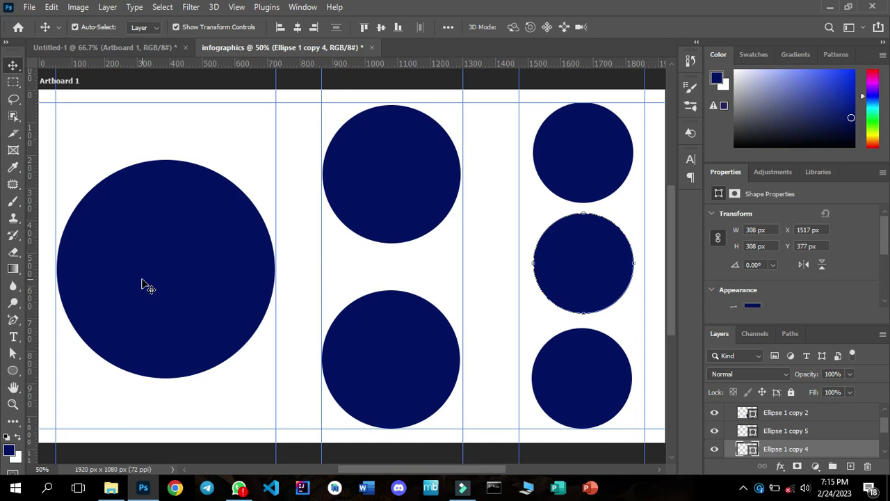
Draw a thin right-pointing arrow from the legacy Arrows custom shapes, about 240 x 50 px, from the large circle toward the upper 424 px circle.
{"action": "left_click", "coordinate": [19, 377]}
{"action": "left_click", "coordinate": [18, 376]}
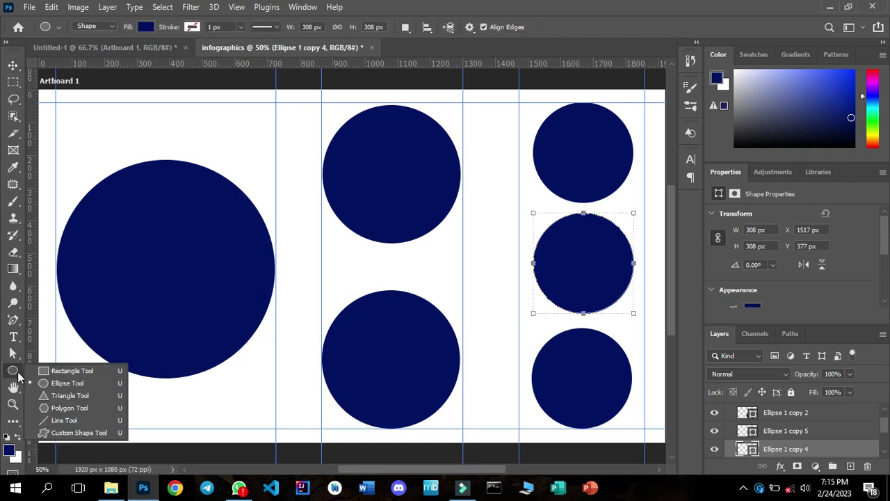
{"action": "left_click", "coordinate": [72, 433]}
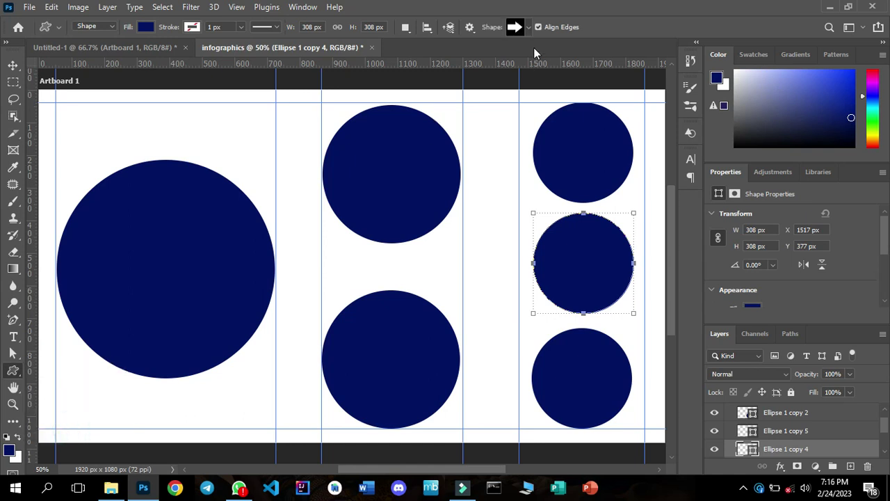
{"action": "left_click", "coordinate": [530, 32]}
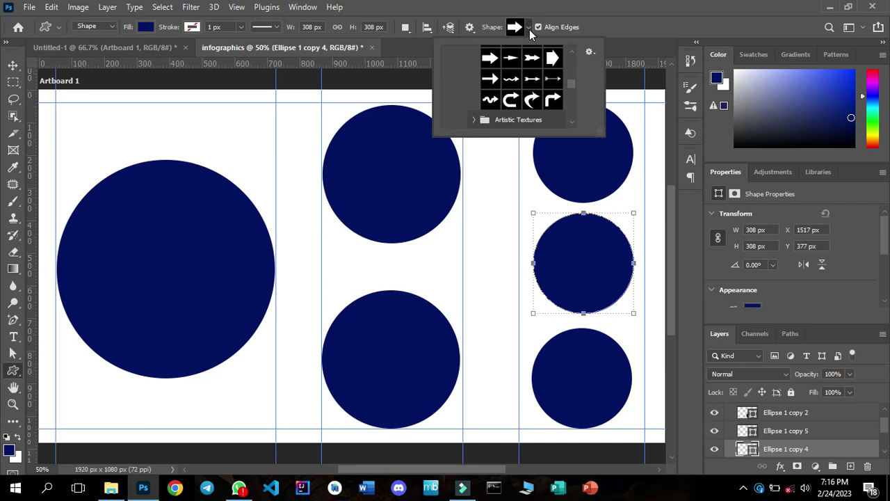
{"action": "left_click_drag", "start_coordinate": [571, 85], "coordinate": [572, 65]}
{"action": "scroll", "coordinate": [571, 69], "scroll_direction": "down", "scroll_amount": 1}
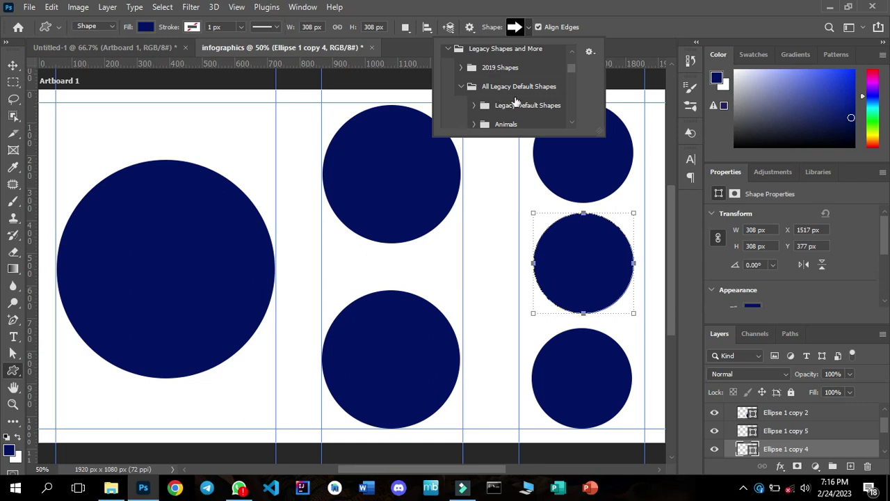
{"action": "scroll", "coordinate": [572, 67], "scroll_direction": "down", "scroll_amount": 1}
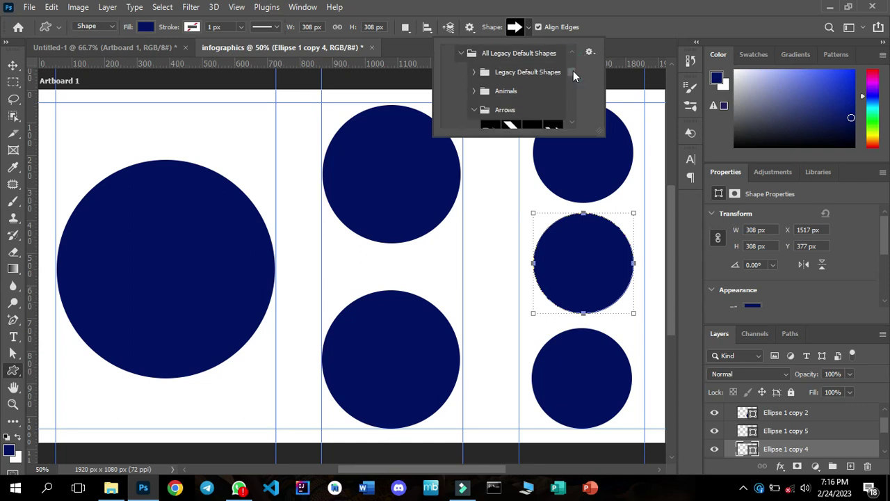
{"action": "left_click_drag", "start_coordinate": [573, 70], "coordinate": [573, 75]}
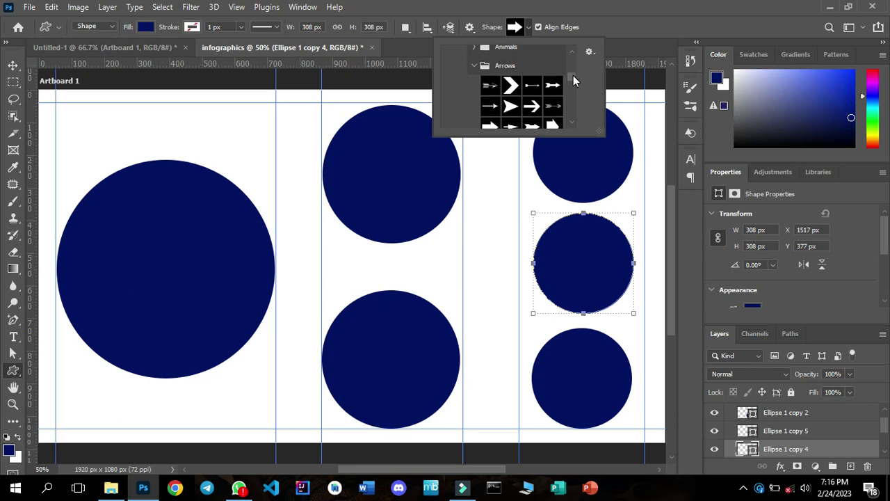
{"action": "left_click", "coordinate": [574, 122]}
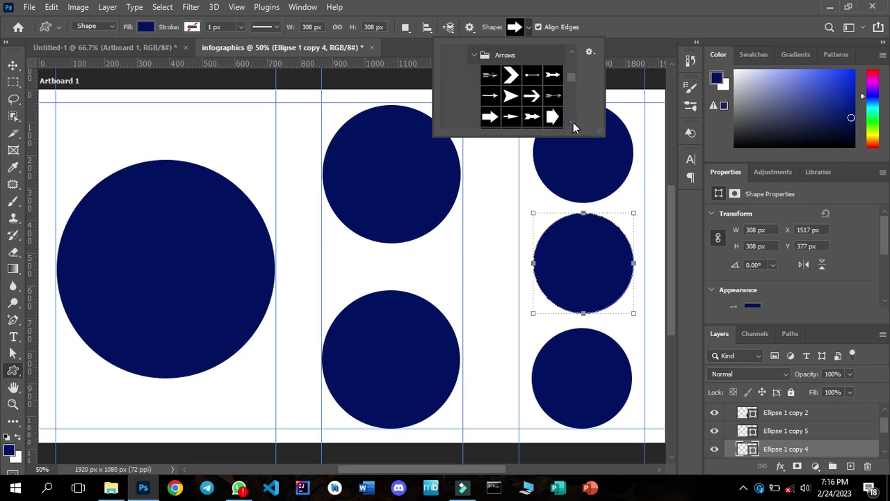
{"action": "left_click", "coordinate": [492, 96]}
{"action": "left_click_drag", "start_coordinate": [240, 173], "coordinate": [317, 180]}
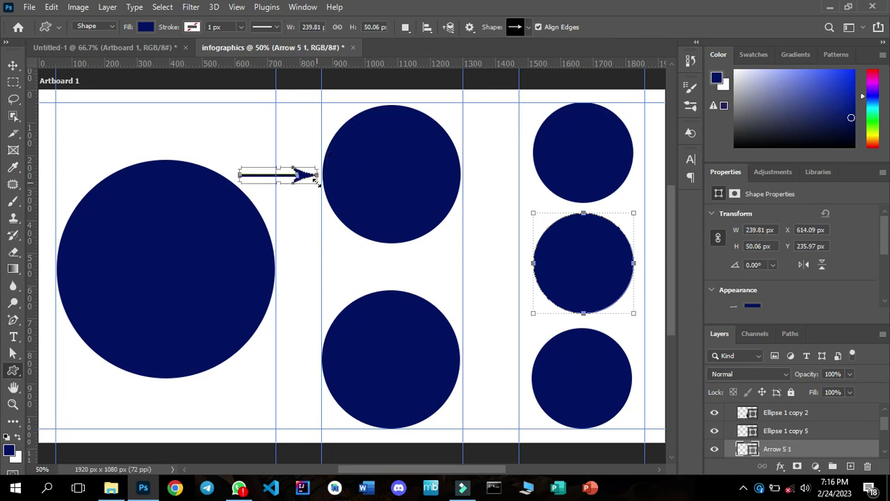
Move the arrow down beside the middle of the large circle and rotate it to -30°.
{"action": "left_click", "coordinate": [13, 64]}
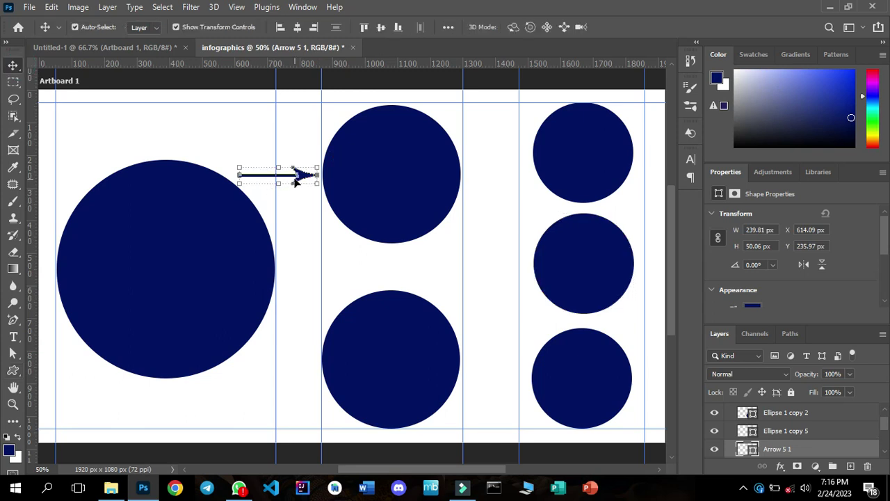
{"action": "left_click_drag", "start_coordinate": [302, 177], "coordinate": [326, 264]}
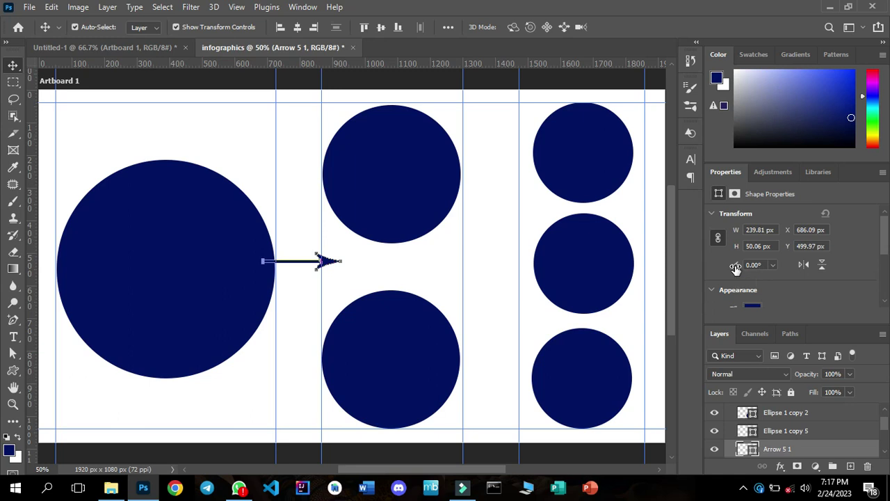
{"action": "left_click", "coordinate": [773, 265]}
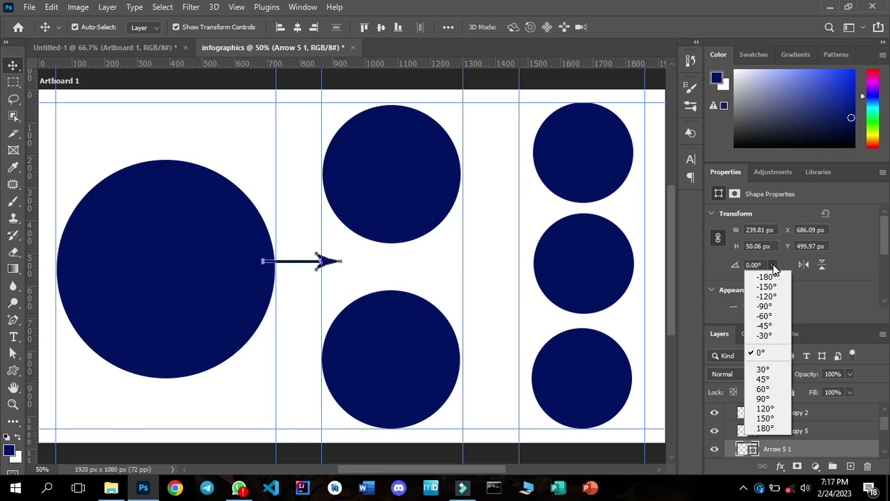
{"action": "left_click", "coordinate": [767, 336]}
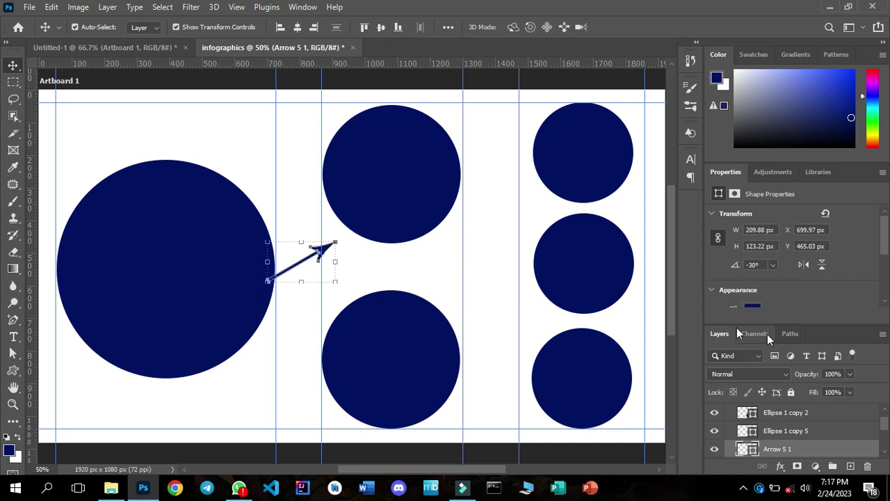
Move the arrow up toward the upper 424 px circle and scale it to about 148 x 85 px to fit the gap.
{"action": "left_click_drag", "start_coordinate": [329, 251], "coordinate": [318, 233]}
{"action": "left_click", "coordinate": [259, 260]}
{"action": "left_click_drag", "start_coordinate": [259, 261], "coordinate": [278, 248]}
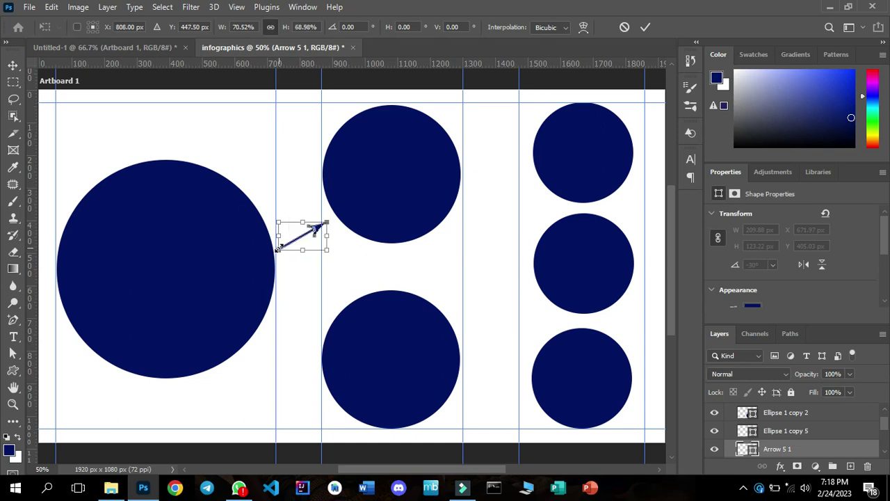
{"action": "left_click", "coordinate": [645, 28]}
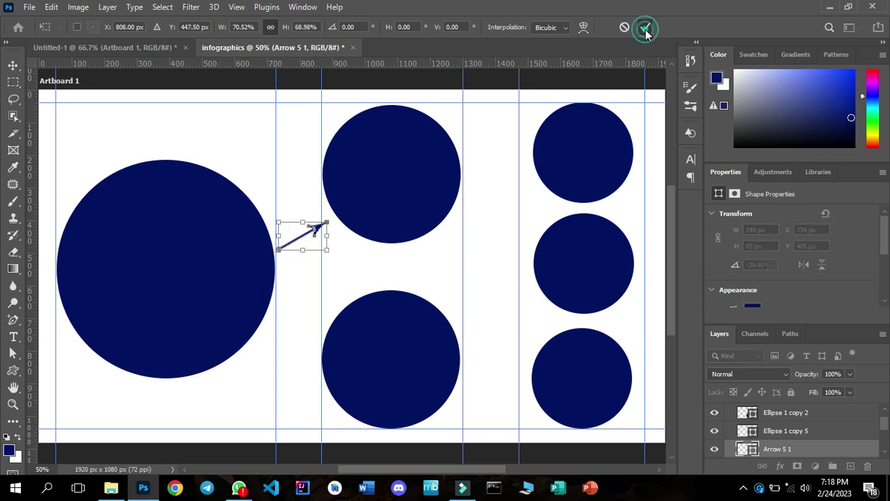
{"action": "left_click", "coordinate": [490, 227]}
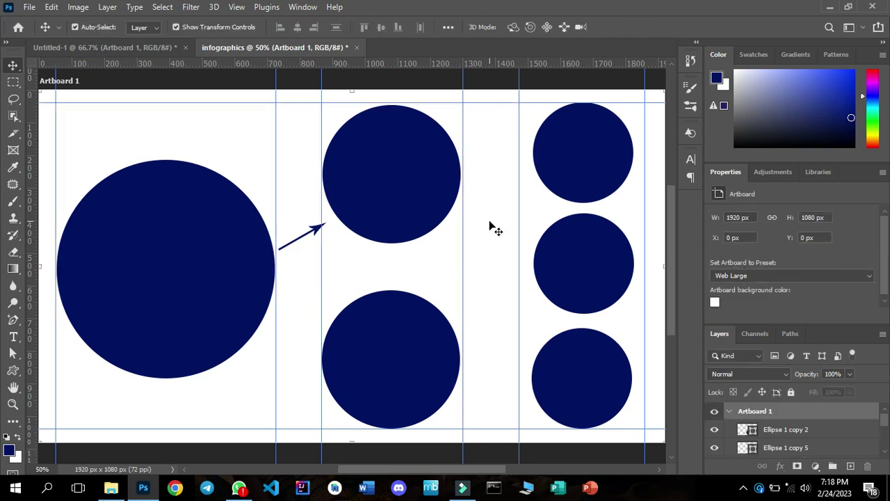
Set the rotation angle of the arrow beside the large circle to exactly -30°.
{"action": "left_click", "coordinate": [317, 228]}
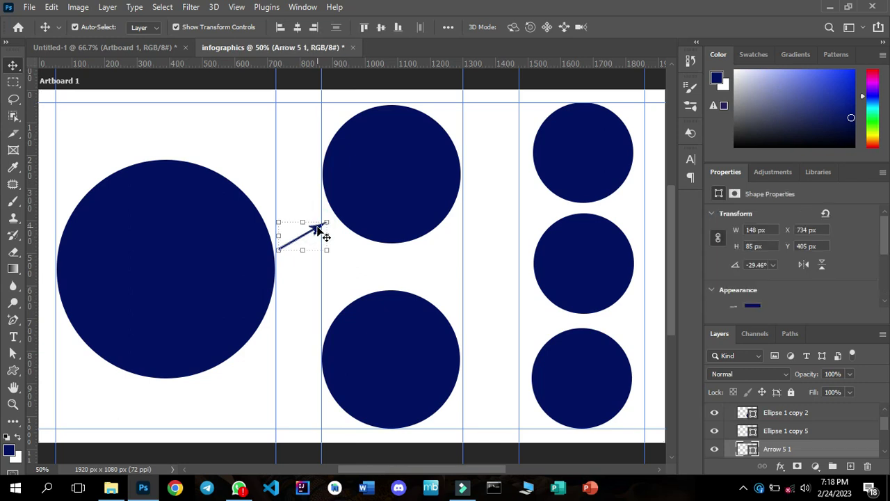
{"action": "left_click", "coordinate": [752, 266]}
{"action": "type", "text": "-33"}
{"action": "key", "text": "Return"}
{"action": "type", "text": "33"}
{"action": "key", "text": "Return"}
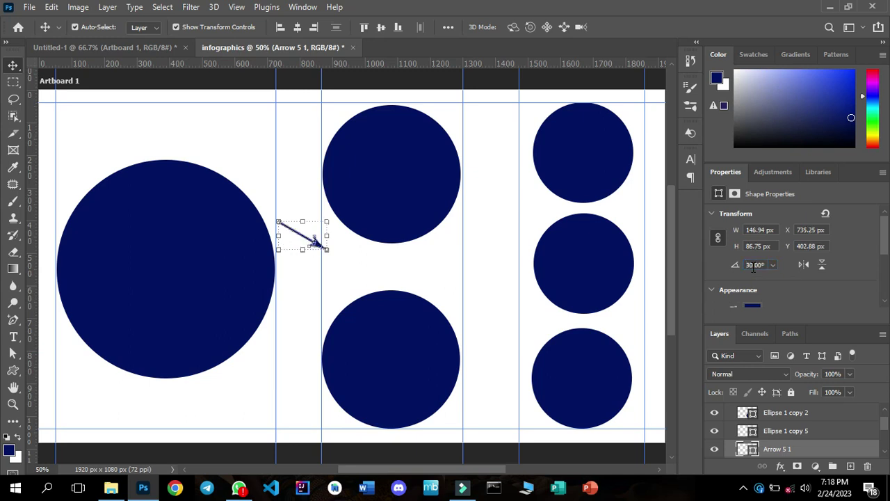
{"action": "left_click", "coordinate": [749, 265]}
{"action": "type", "text": "-"}
{"action": "key", "text": "Return"}
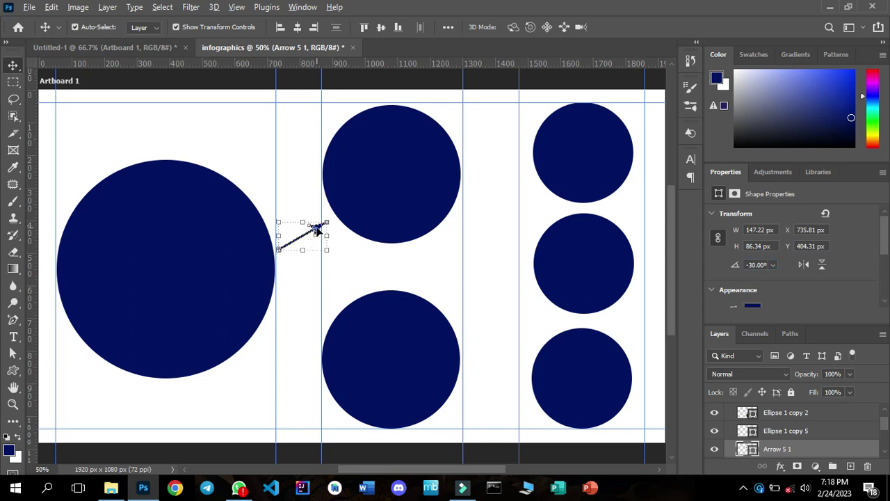
Duplicate the arrow just below the original in the gap beside the large circle.
{"action": "left_click_drag", "start_coordinate": [316, 229], "coordinate": [318, 249]}
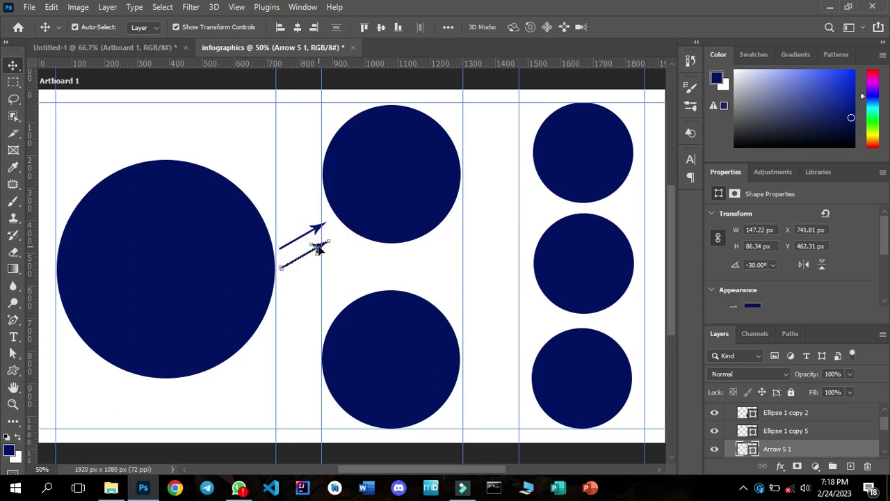
Try the arrow copy at 0° and 30° rotation and return it to -30°.
{"action": "left_click", "coordinate": [773, 265]}
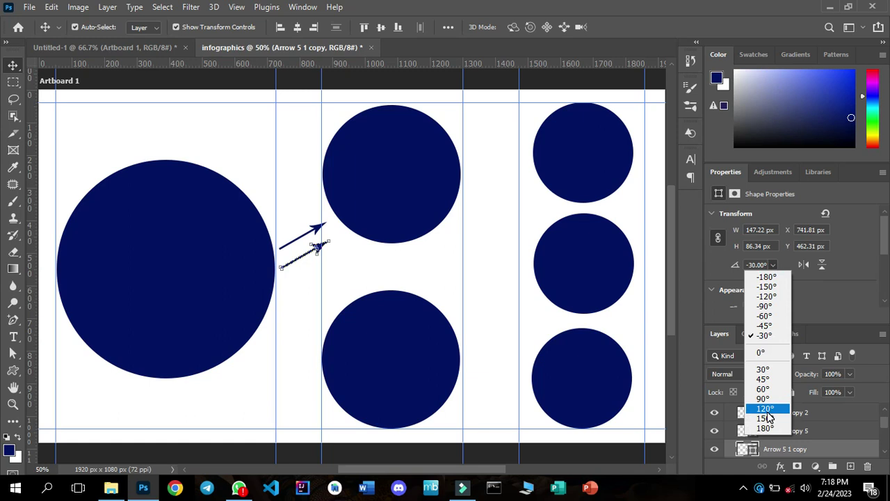
{"action": "left_click", "coordinate": [780, 354]}
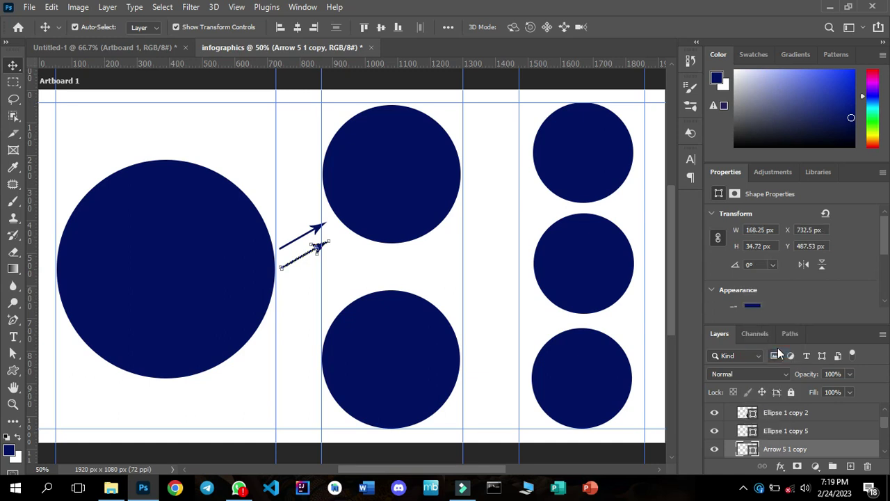
{"action": "left_click", "coordinate": [774, 264]}
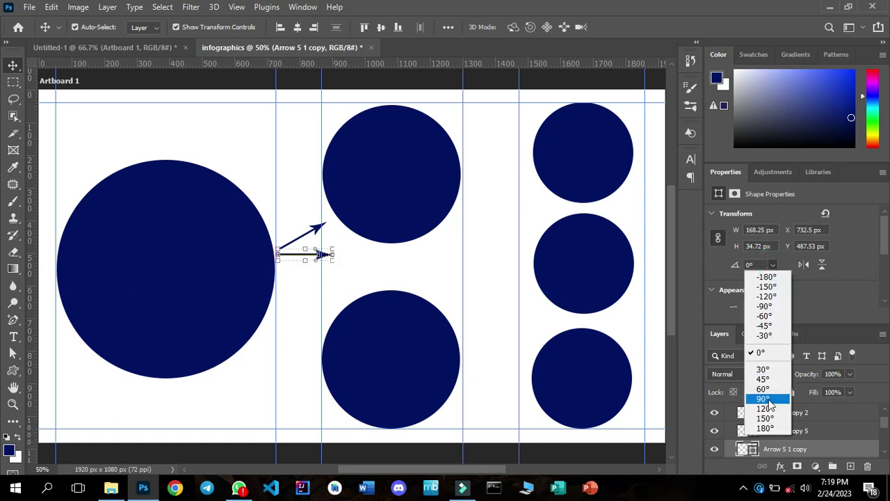
{"action": "left_click", "coordinate": [769, 371]}
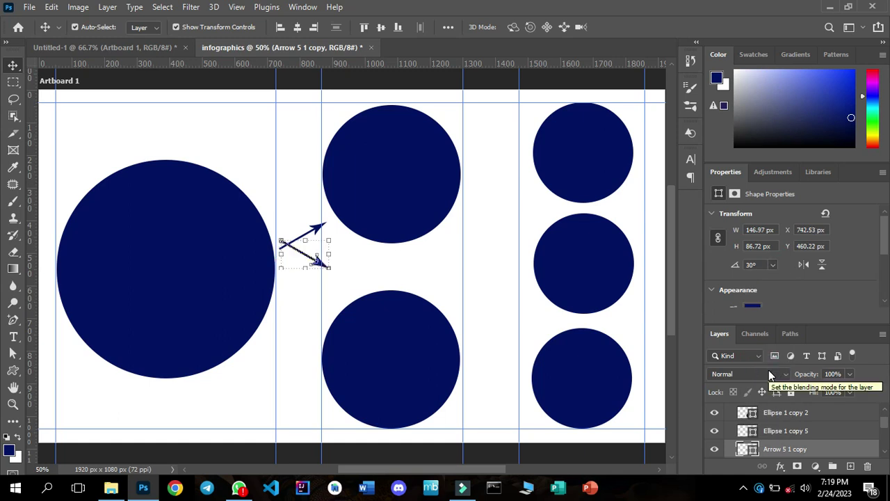
{"action": "left_click", "coordinate": [773, 265]}
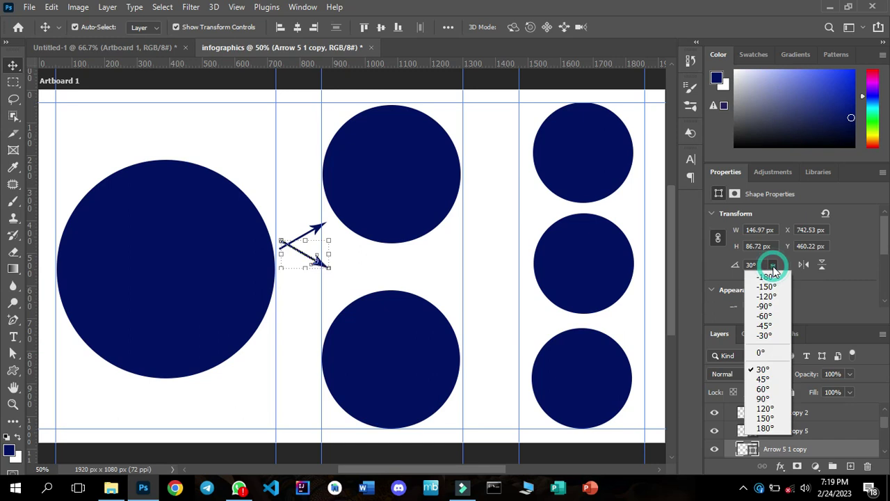
{"action": "left_click", "coordinate": [766, 335]}
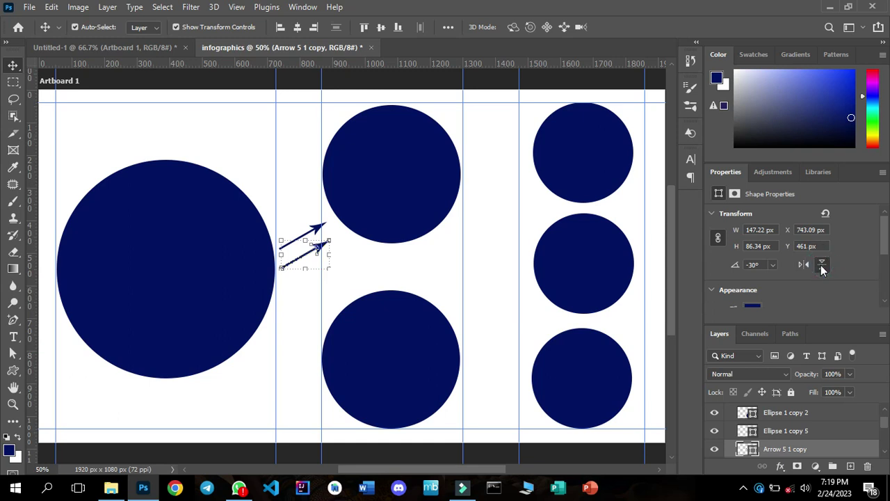
Flip the arrow copy vertically and move it down to point at the lower 424 px circle.
{"action": "left_click", "coordinate": [822, 268]}
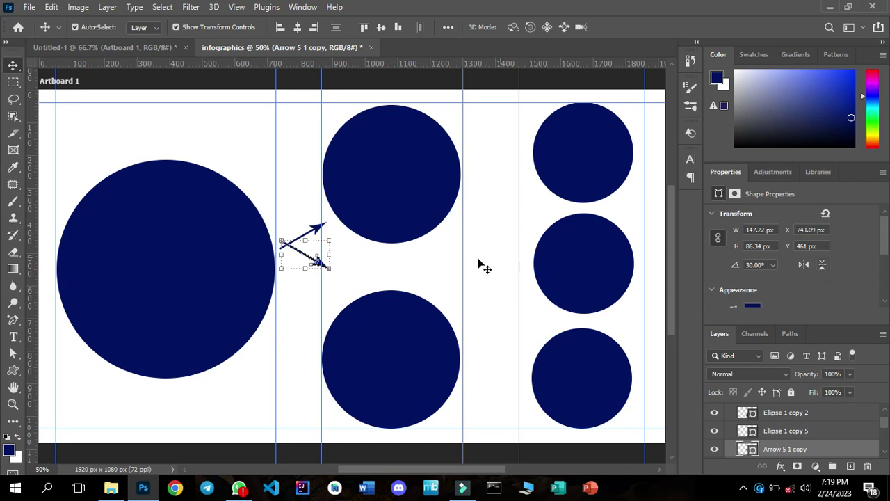
{"action": "left_click_drag", "start_coordinate": [320, 262], "coordinate": [318, 311]}
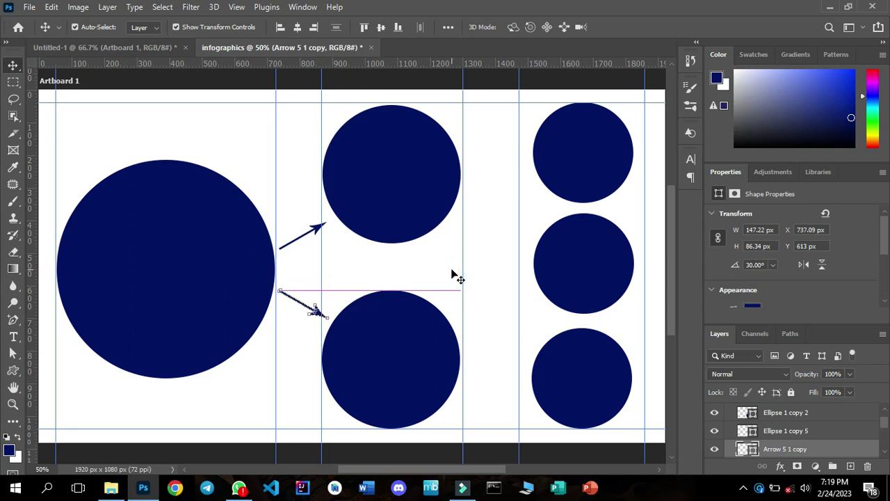
{"action": "left_click", "coordinate": [452, 274]}
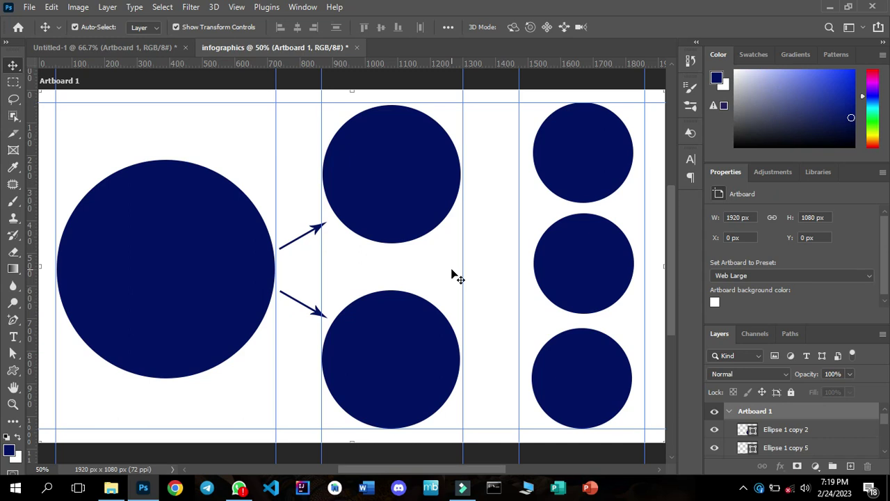
Duplicate the upper arrow into the gap between the upper 424 px circle and the top right-hand circle.
{"action": "left_click", "coordinate": [315, 228]}
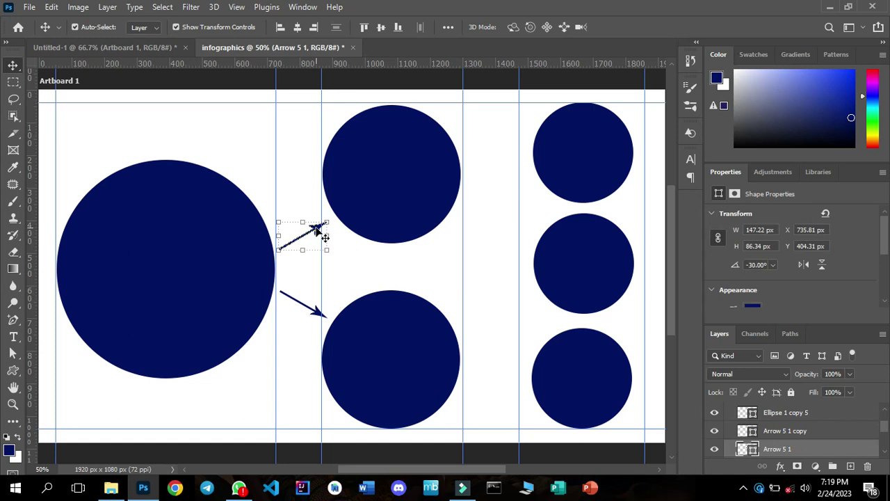
{"action": "left_click_drag", "start_coordinate": [324, 237], "coordinate": [505, 160]}
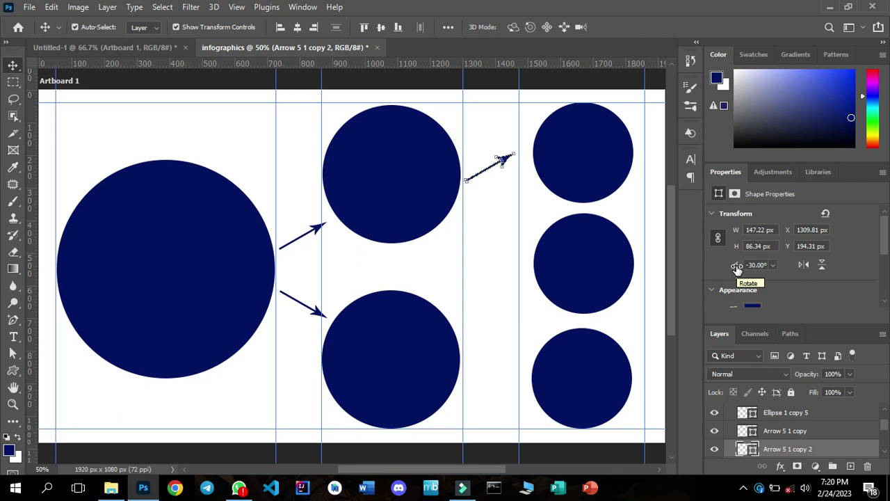
Set the rotation angle of the arrow copy beside the upper 424 px circle to 20°.
{"action": "left_click_drag", "start_coordinate": [737, 267], "coordinate": [707, 272]}
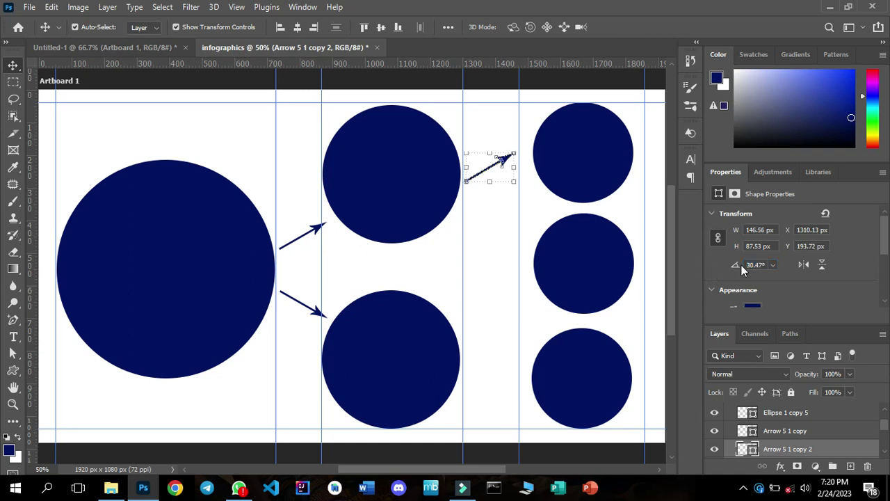
{"action": "left_click_drag", "start_coordinate": [735, 269], "coordinate": [809, 264]}
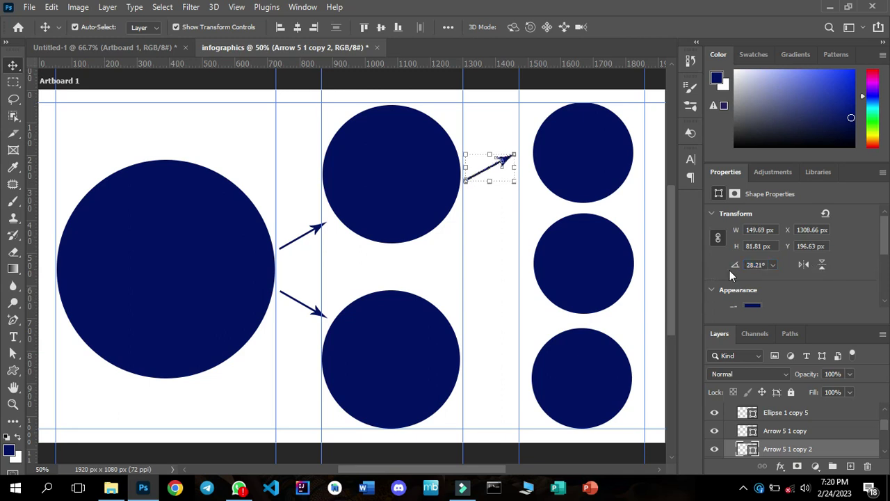
{"action": "left_click", "coordinate": [749, 264]}
{"action": "key", "text": "ctrl"}
{"action": "type", "text": "-20"}
{"action": "key", "text": "Return"}
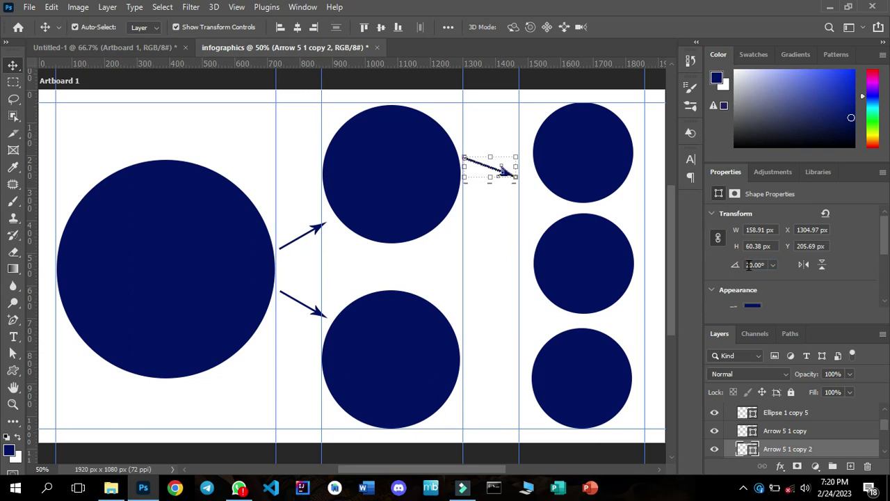
Try the arrow copy beside the upper 424 px circle at rotation angles of 25° and 30°.
{"action": "left_click", "coordinate": [750, 265]}
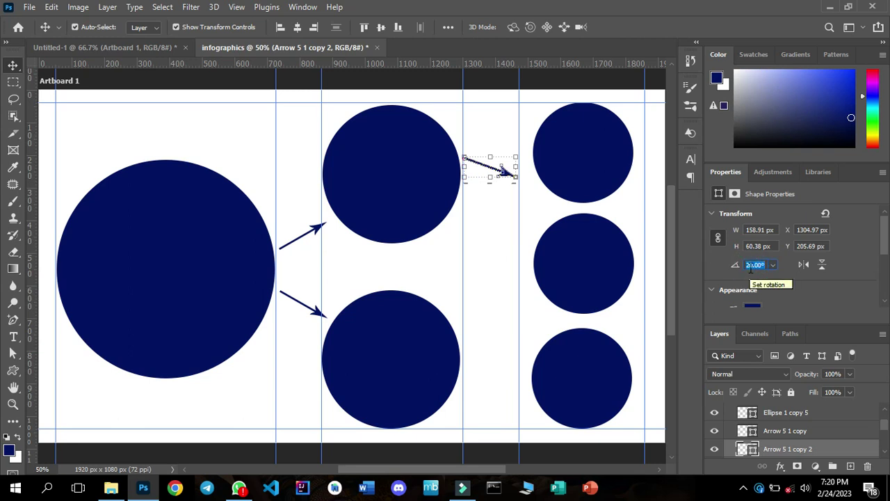
{"action": "type", "text": "25"}
{"action": "key", "text": "Return"}
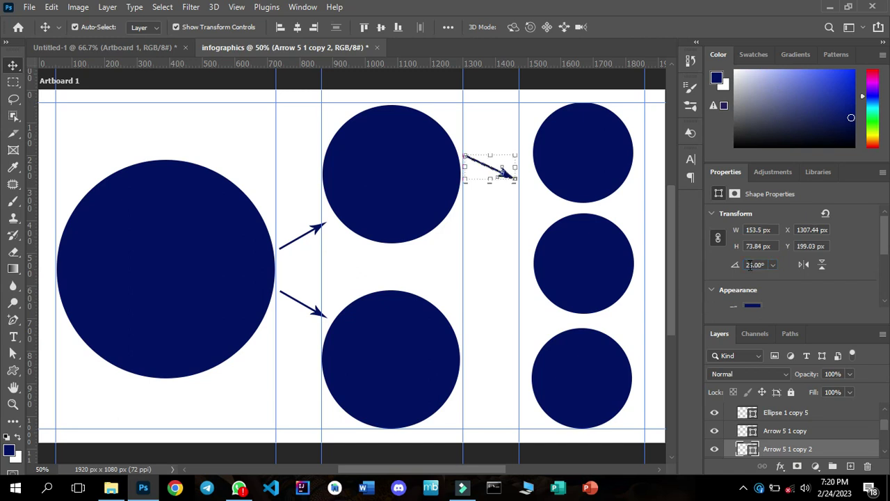
{"action": "left_click", "coordinate": [750, 265]}
{"action": "type", "text": "30"}
{"action": "key", "text": "Return"}
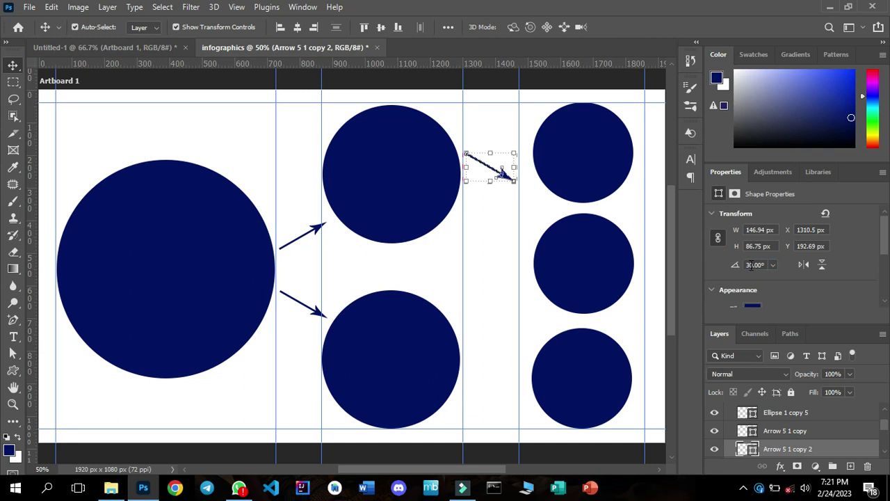
Try the arrow copy beside the upper 424 px circle at rotation angles of -25° and 20°.
{"action": "left_click", "coordinate": [751, 265]}
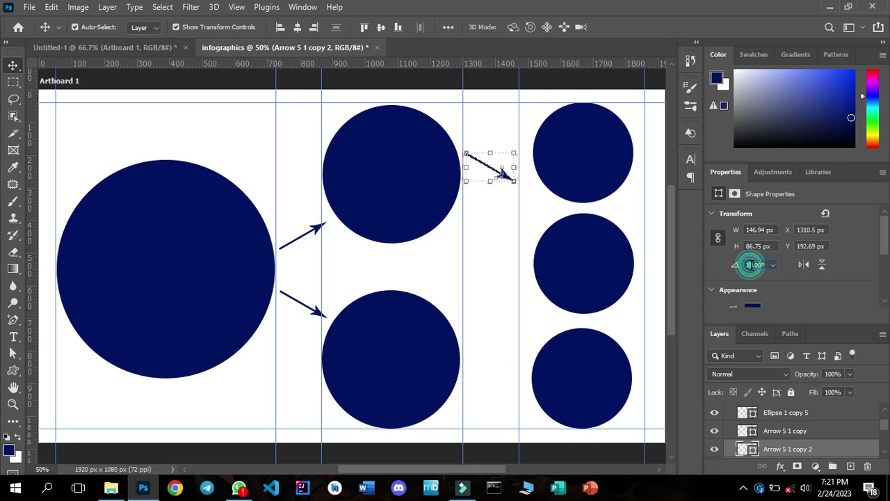
{"action": "type", "text": "-"}
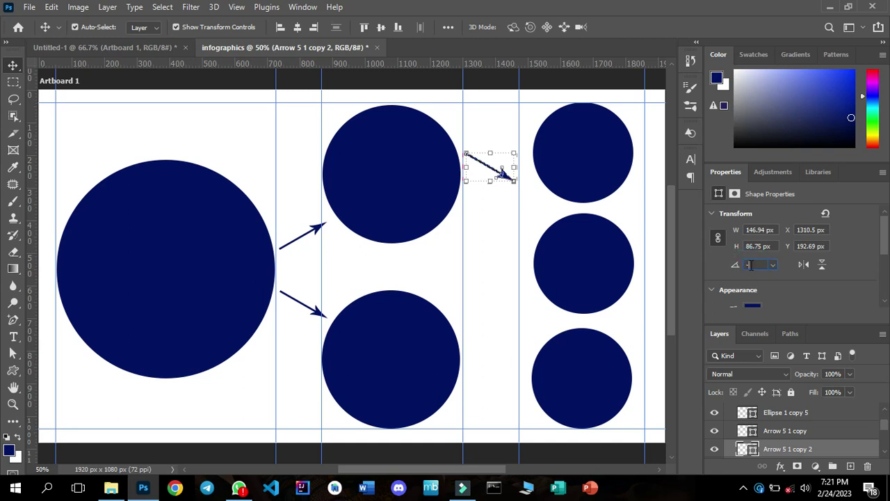
{"action": "type", "text": "3"}
{"action": "type", "text": "5"}
{"action": "key", "text": "Return"}
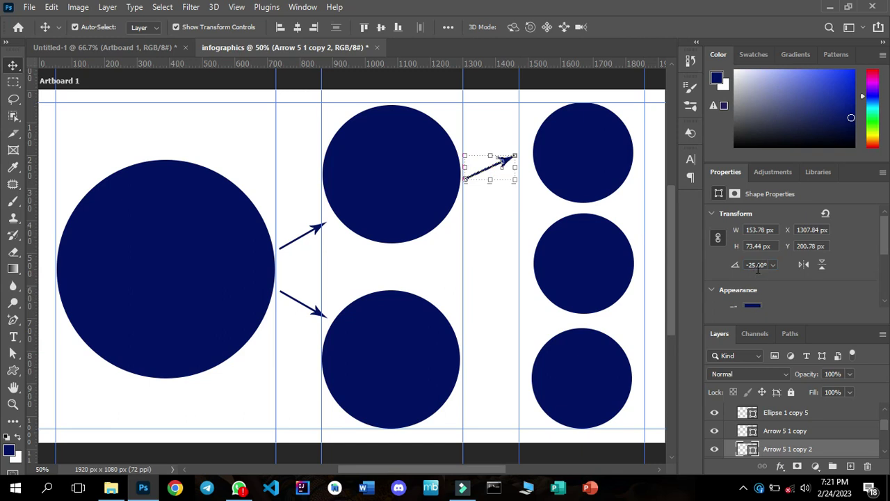
{"action": "left_click", "coordinate": [754, 265]}
{"action": "type", "text": "-20"}
{"action": "key", "text": "Return"}
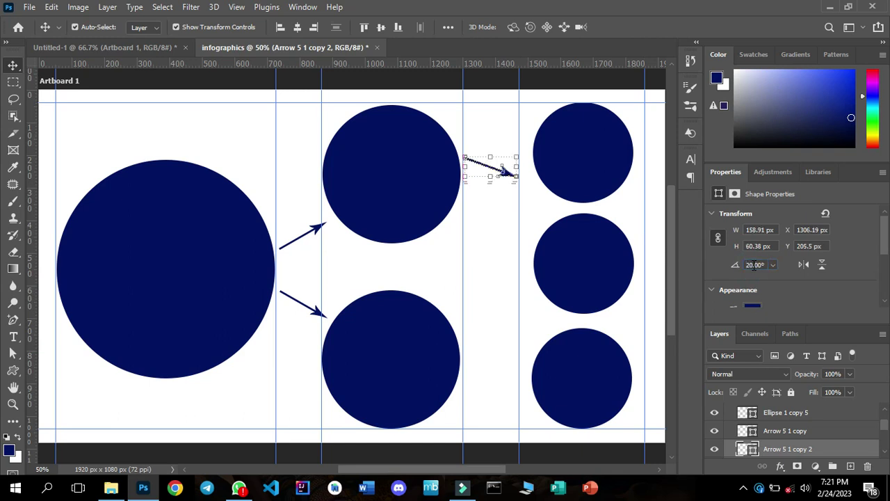
Set the arrow copy's rotation to -20° and nudge it about 6 px to the right towards the top right-hand circle.
{"action": "left_click", "coordinate": [747, 265]}
{"action": "type", "text": "-20"}
{"action": "key", "text": "Return"}
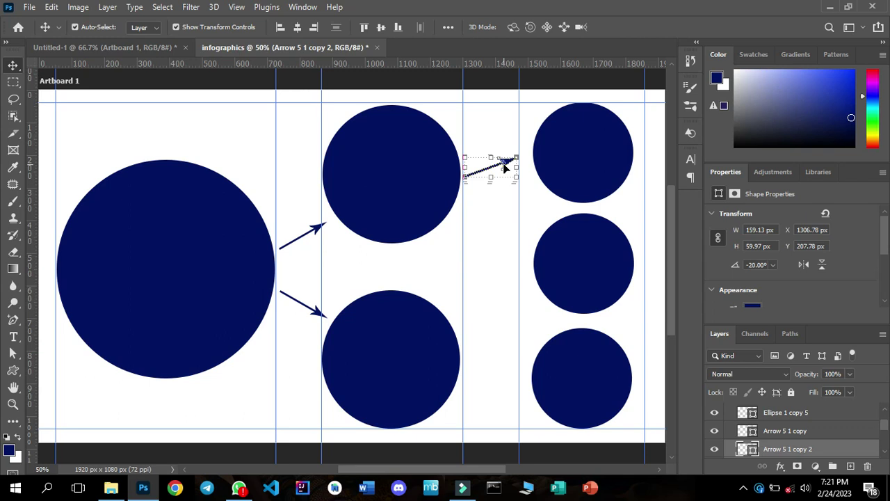
{"action": "key", "text": "Right"}
{"action": "key", "text": "Right"}
{"action": "key", "text": "Right"}
{"action": "key", "text": "Right"}
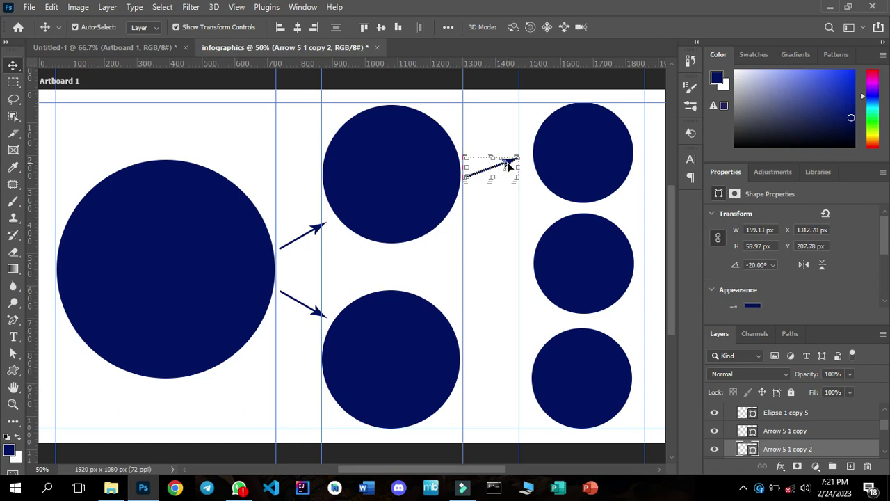
Duplicate the -20° arrow below itself, flip the copy vertically and move it down to point at the middle right-hand circle.
{"action": "left_click_drag", "start_coordinate": [508, 165], "coordinate": [509, 182]}
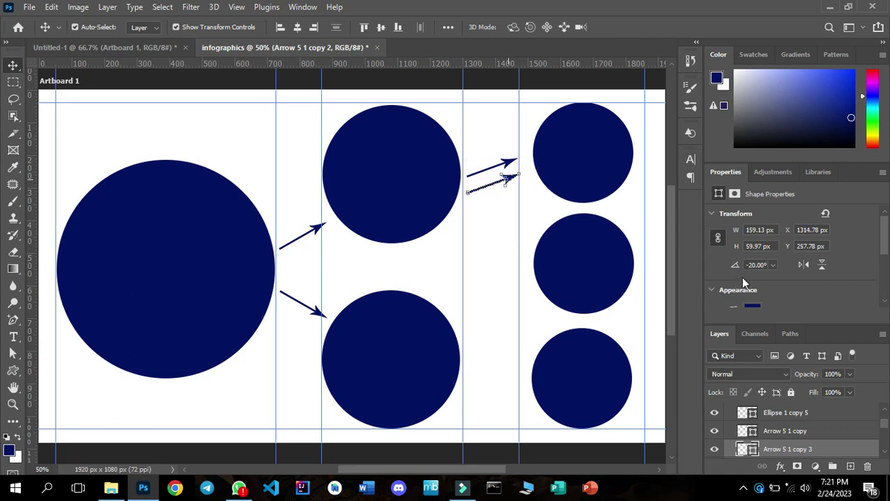
{"action": "left_click", "coordinate": [822, 265]}
{"action": "left_click_drag", "start_coordinate": [509, 199], "coordinate": [510, 222]}
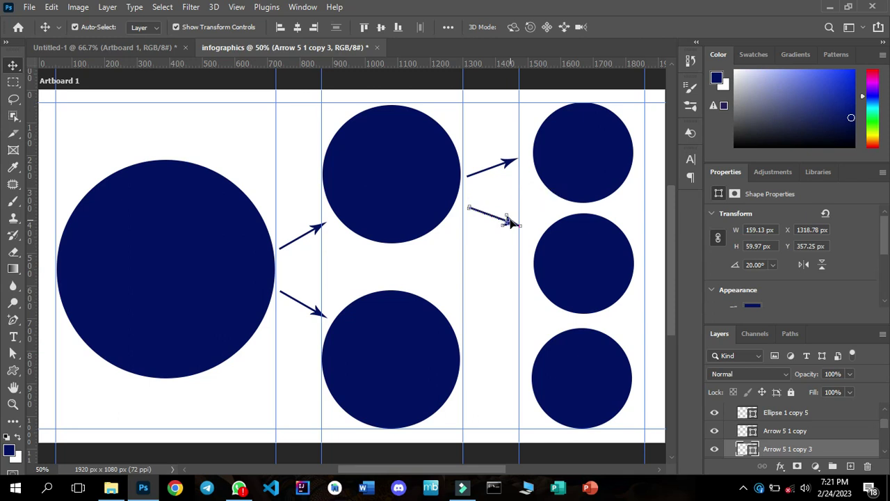
Duplicate both arrows beside the upper 424 px circle down into the gap beside the lower 424 px circle.
{"action": "left_click", "coordinate": [509, 162]}
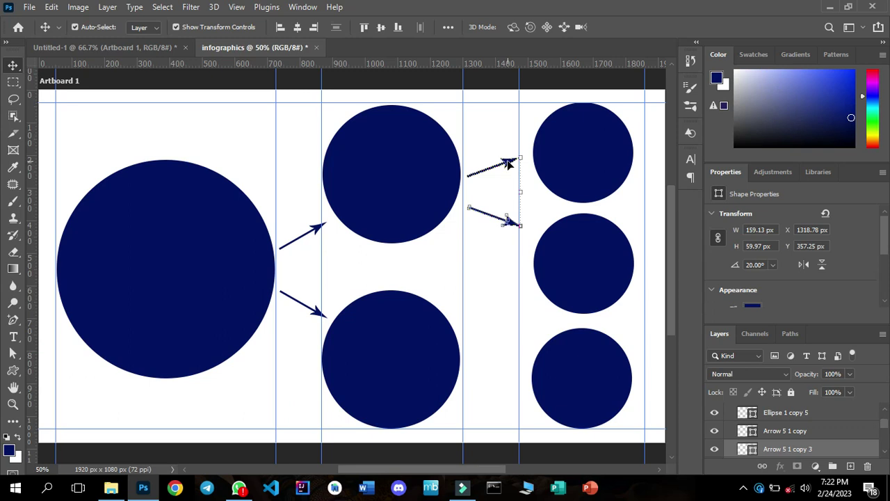
{"action": "left_click_drag", "start_coordinate": [508, 162], "coordinate": [507, 325], "text": "alt"}
{"action": "left_click_drag", "start_coordinate": [506, 325], "coordinate": [506, 327]}
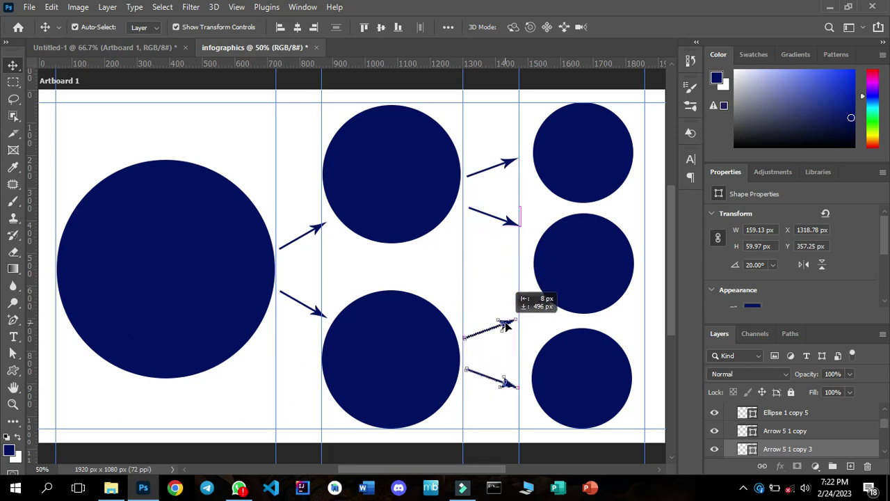
{"action": "left_click", "coordinate": [500, 280]}
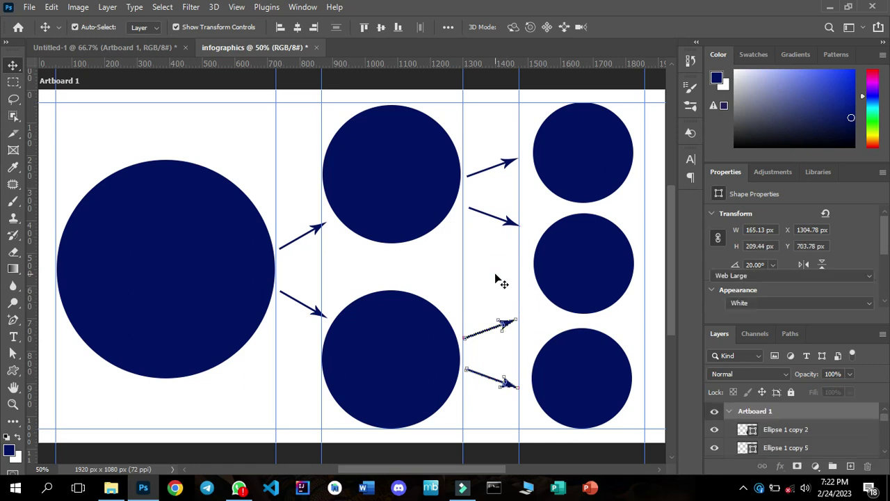
{"action": "left_click", "coordinate": [437, 276]}
Move the middle 308 px circle in the right-hand column slightly down between its neighbours.
{"action": "left_click", "coordinate": [577, 281]}
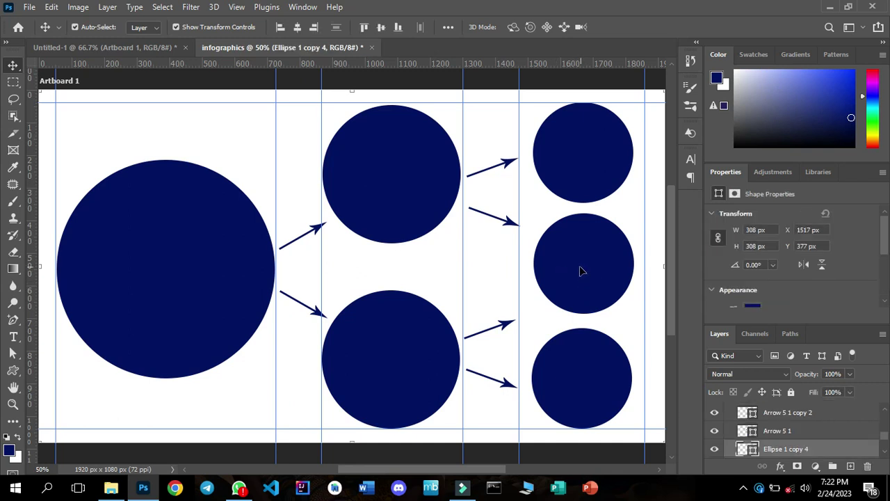
{"action": "left_click_drag", "start_coordinate": [582, 272], "coordinate": [582, 272]}
{"action": "left_click", "coordinate": [474, 267]}
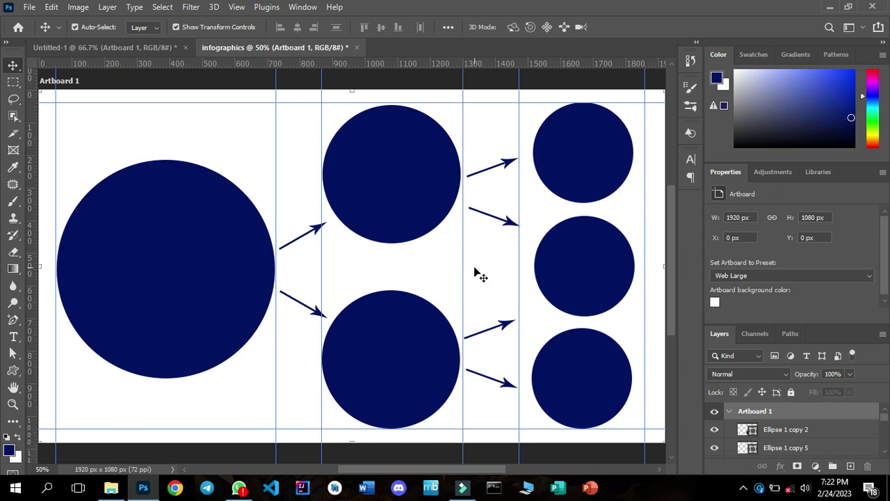
Fill the large 670 px circle with golden yellow from the recently used colours and check it with the guides hidden.
{"action": "left_click", "coordinate": [214, 267]}
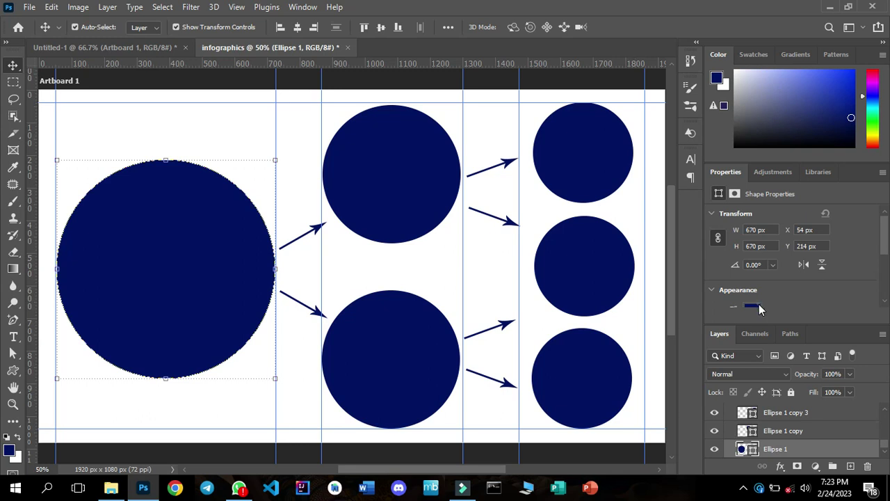
{"action": "left_click", "coordinate": [759, 303]}
{"action": "left_click", "coordinate": [724, 322]}
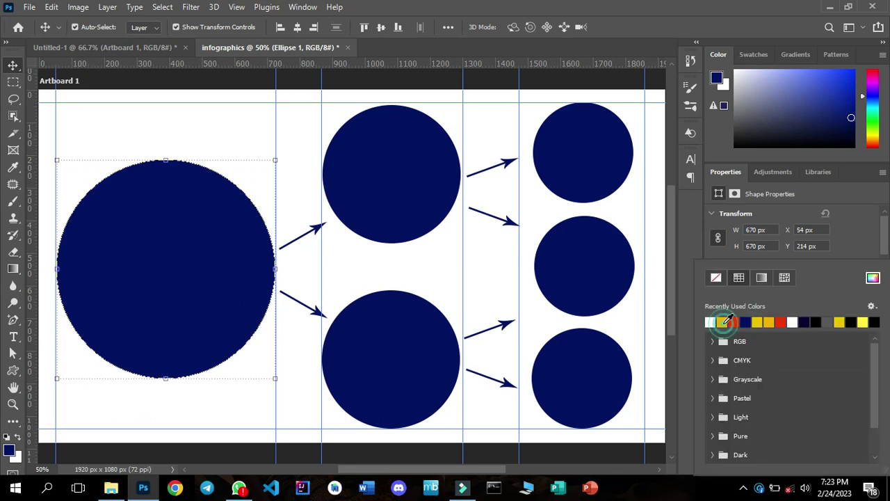
{"action": "left_click", "coordinate": [661, 323]}
{"action": "key", "text": "ctrl+h"}
{"action": "left_click", "coordinate": [130, 264]}
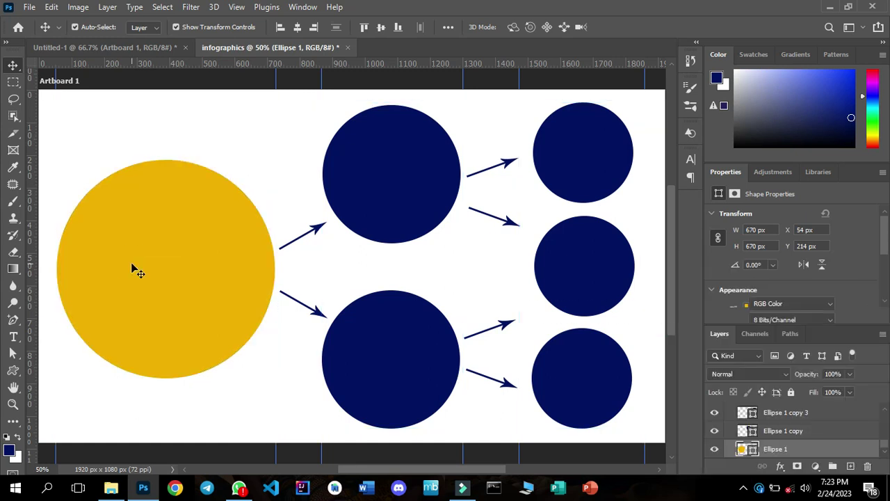
{"action": "key", "text": "ctrl+h"}
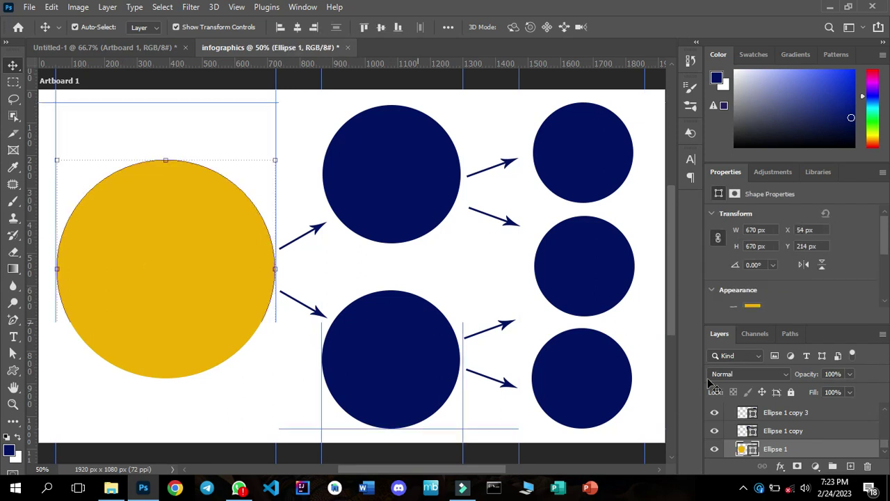
Add a 7 px white outside stroke and a drop shadow with a size of 21 px to the large circle.
{"action": "left_click", "coordinate": [781, 466]}
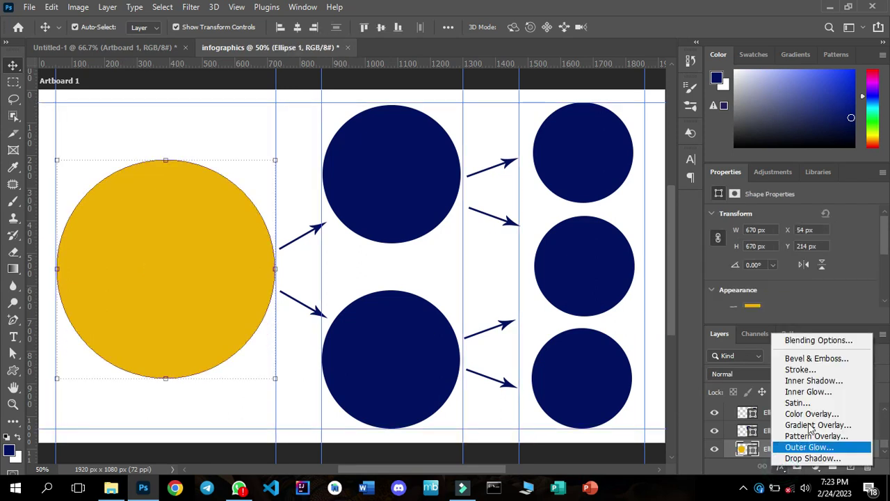
{"action": "left_click", "coordinate": [807, 372]}
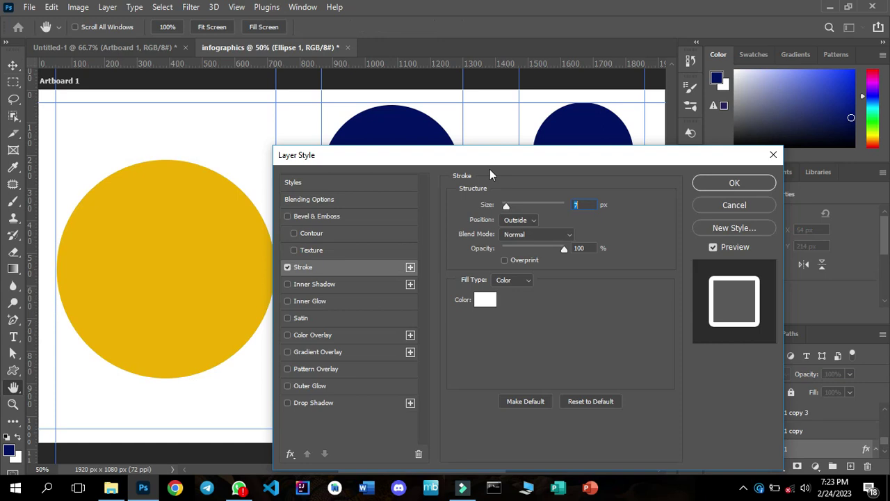
{"action": "left_click_drag", "start_coordinate": [435, 159], "coordinate": [535, 115]}
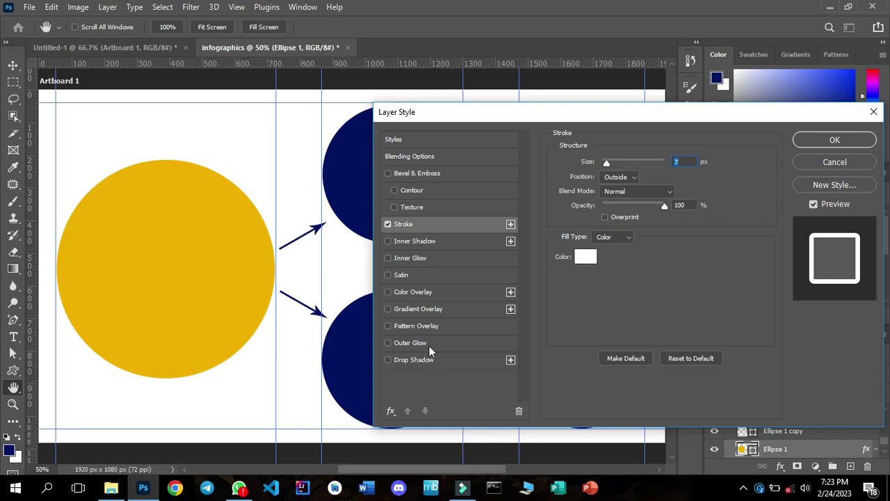
{"action": "left_click", "coordinate": [423, 362]}
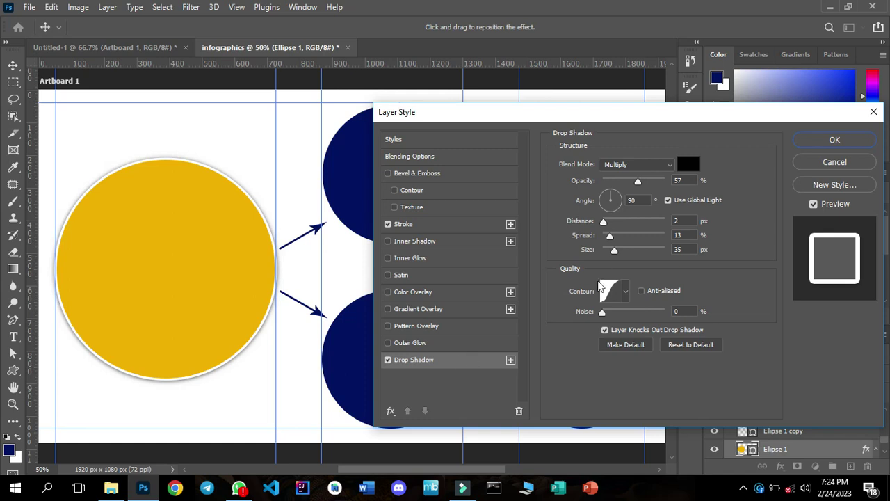
{"action": "left_click_drag", "start_coordinate": [615, 252], "coordinate": [612, 249]}
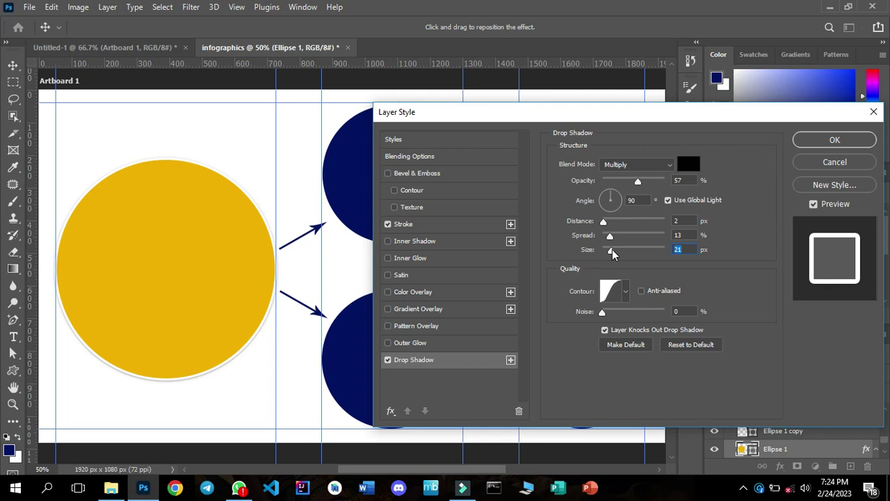
Add a linear gradient overlay to the large circle at a 7° angle and shift the gradient towards the circle's centre.
{"action": "left_click", "coordinate": [412, 311]}
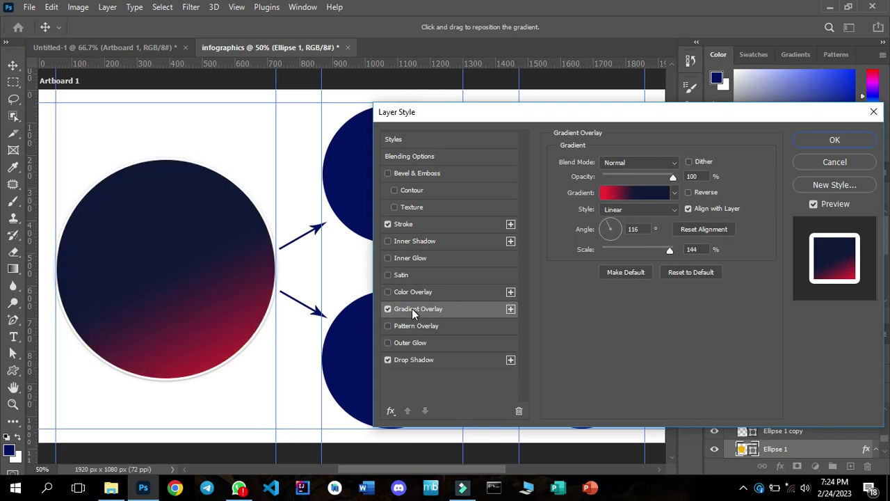
{"action": "left_click", "coordinate": [617, 230]}
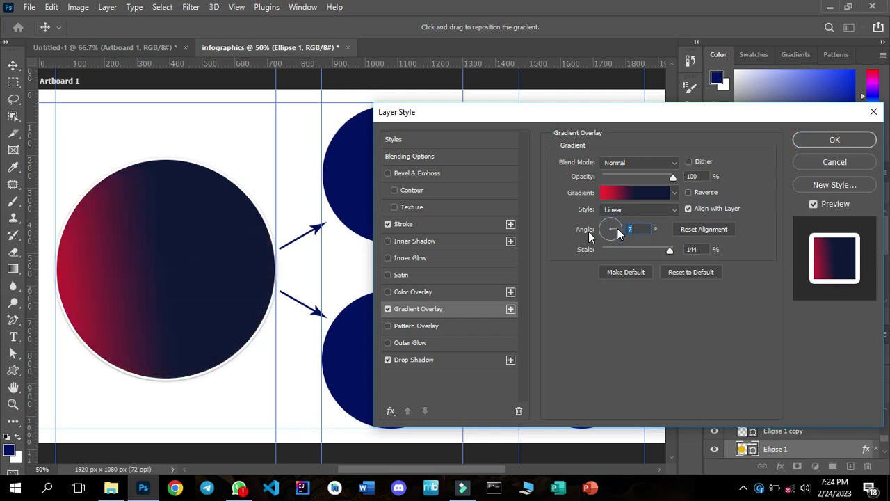
{"action": "left_click_drag", "start_coordinate": [115, 312], "coordinate": [160, 279]}
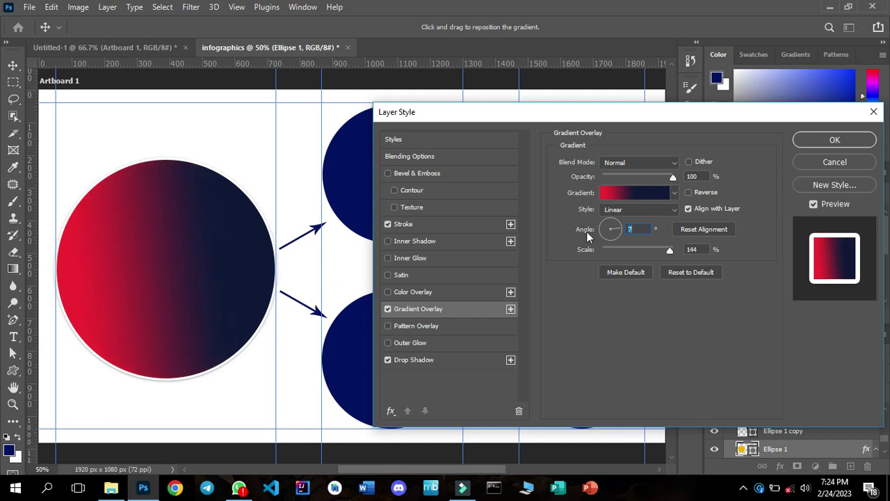
Change the overlay gradient's red colour stop at location 5% to golden yellow.
{"action": "left_click", "coordinate": [619, 197]}
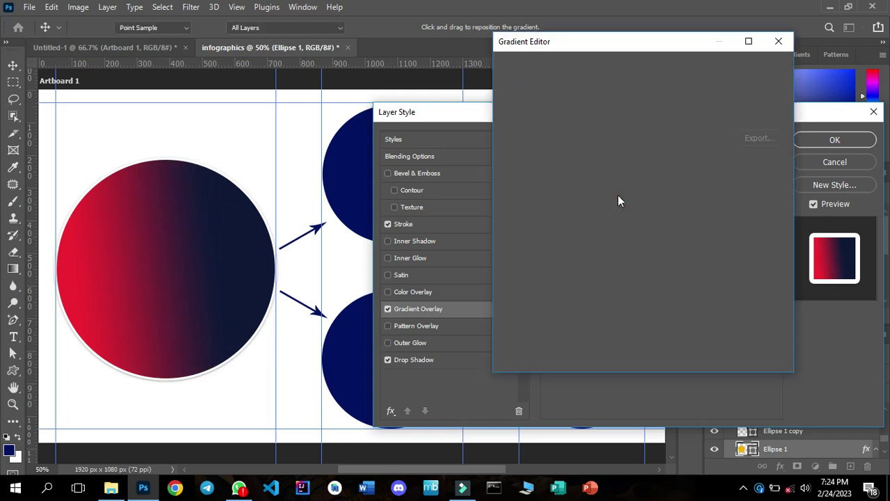
{"action": "left_click", "coordinate": [525, 281]}
{"action": "left_click", "coordinate": [572, 336]}
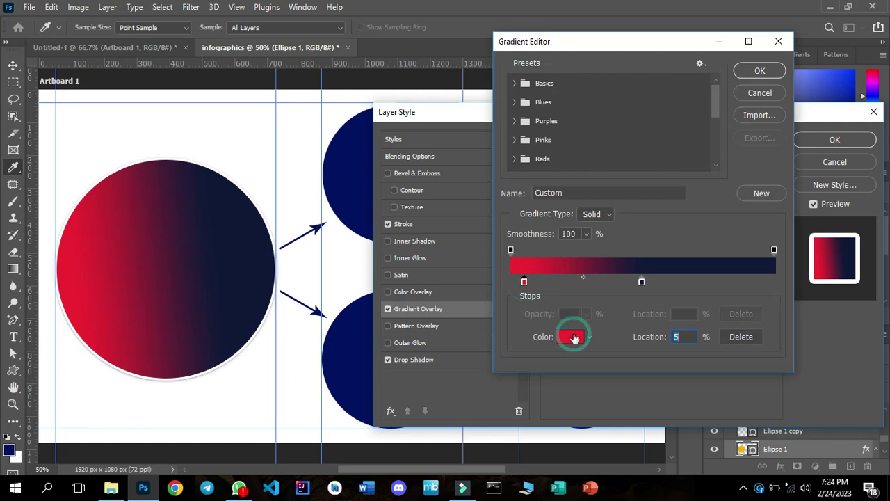
{"action": "left_click", "coordinate": [692, 280]}
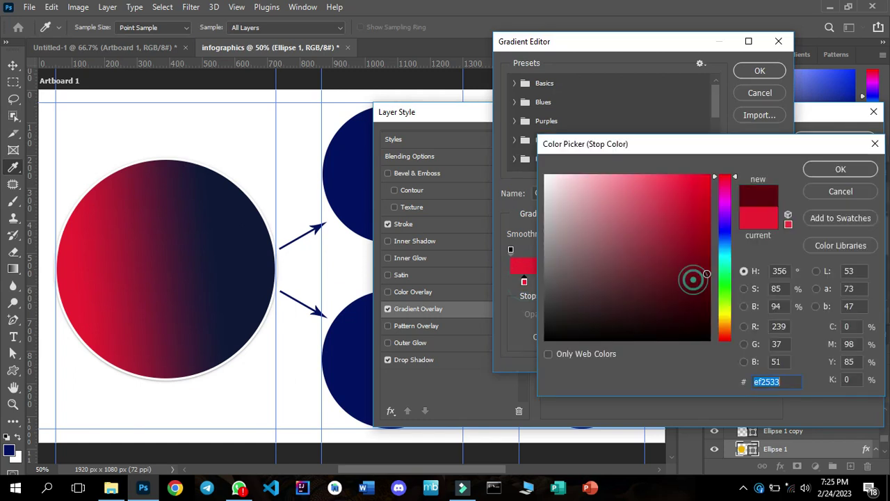
{"action": "left_click", "coordinate": [725, 300]}
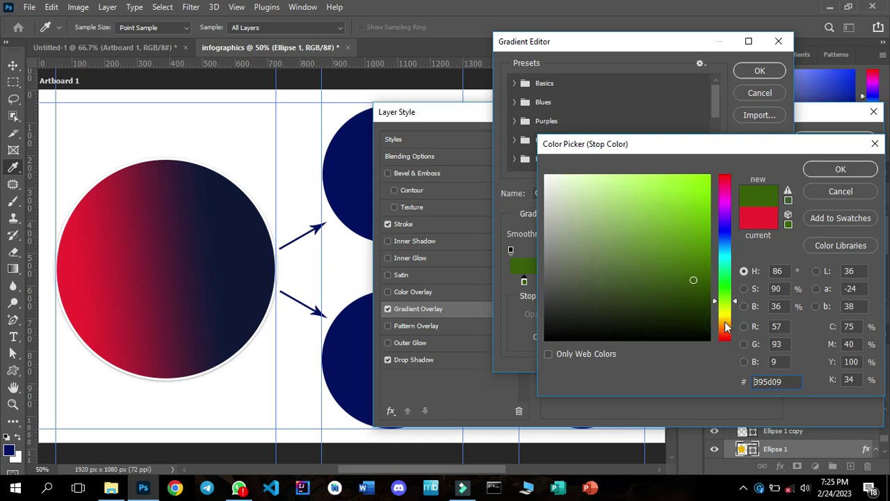
{"action": "left_click", "coordinate": [707, 182]}
{"action": "left_click", "coordinate": [818, 172]}
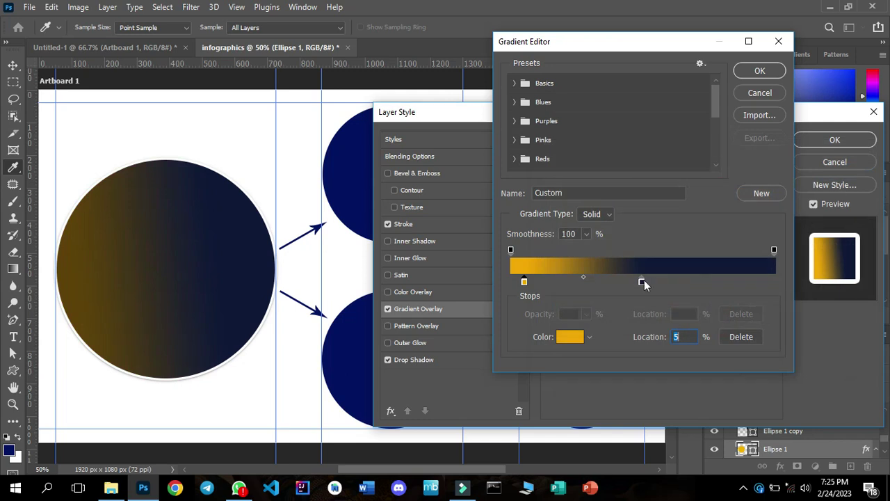
Change the overlay gradient's dark blue colour stop at location 50% to bright magenta.
{"action": "left_click", "coordinate": [643, 282]}
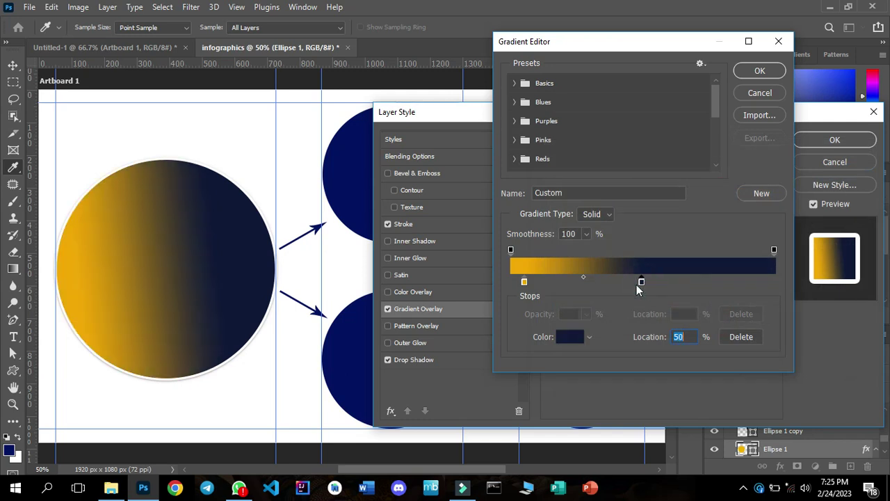
{"action": "left_click", "coordinate": [571, 337]}
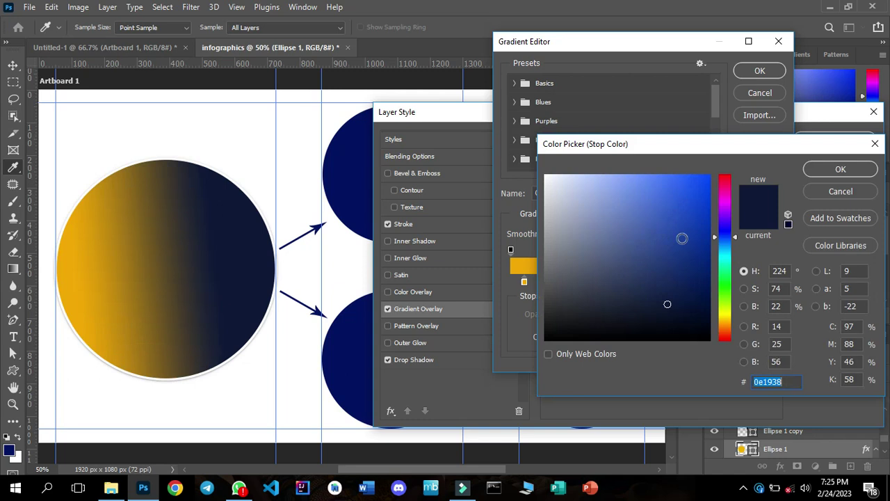
{"action": "left_click", "coordinate": [691, 235]}
{"action": "left_click_drag", "start_coordinate": [725, 206], "coordinate": [725, 198]}
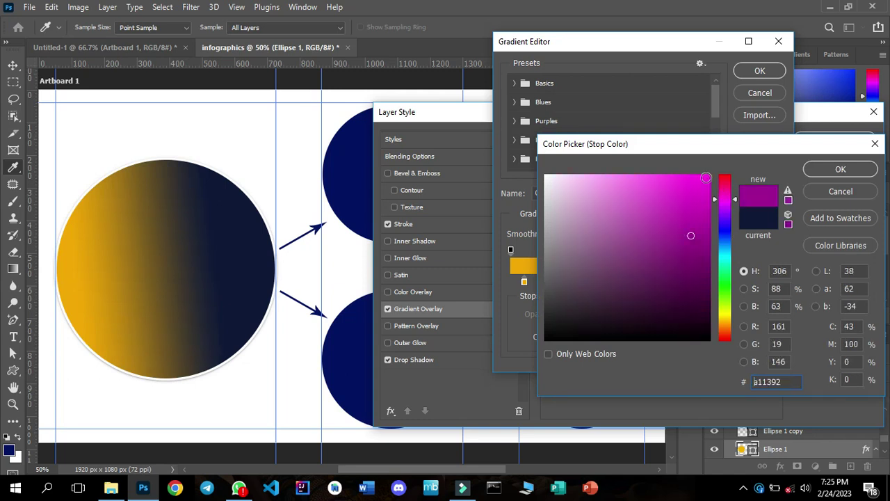
{"action": "left_click", "coordinate": [706, 178]}
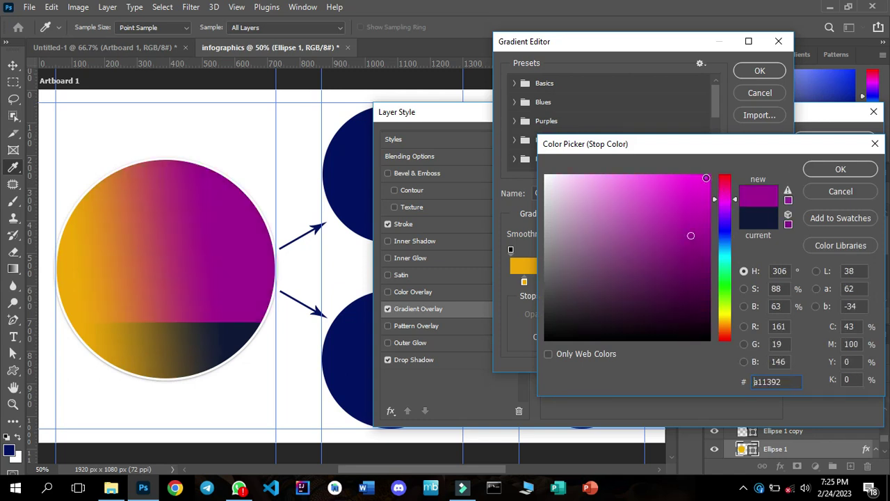
{"action": "left_click", "coordinate": [827, 169]}
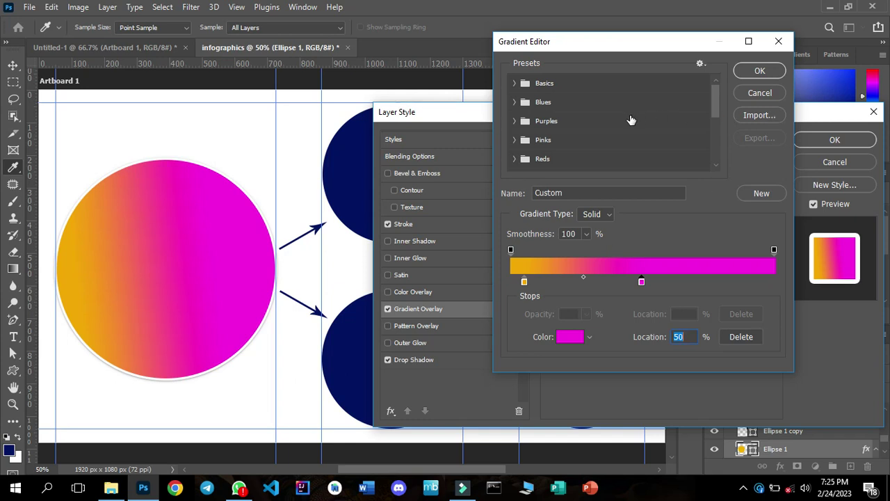
Try the Blue_13 and Blue_22 gradient presets on the large circle's overlay.
{"action": "left_click", "coordinate": [517, 102]}
{"action": "left_click", "coordinate": [574, 143]}
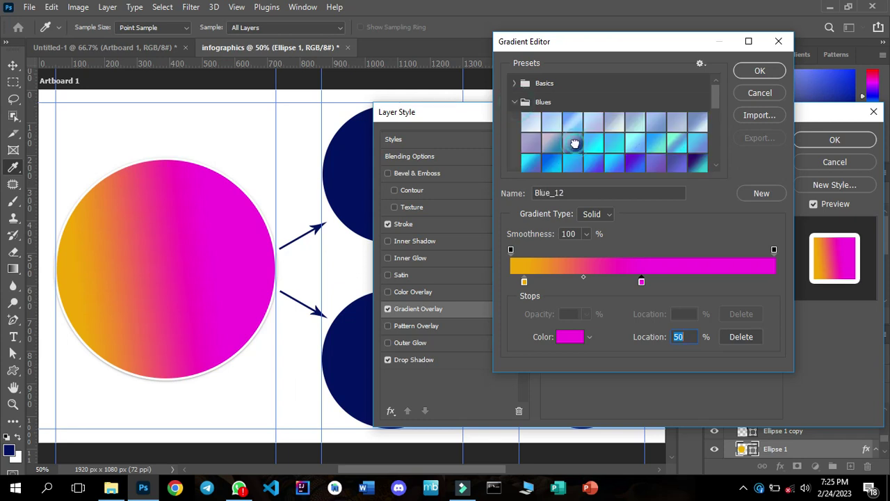
{"action": "left_click", "coordinate": [592, 144]}
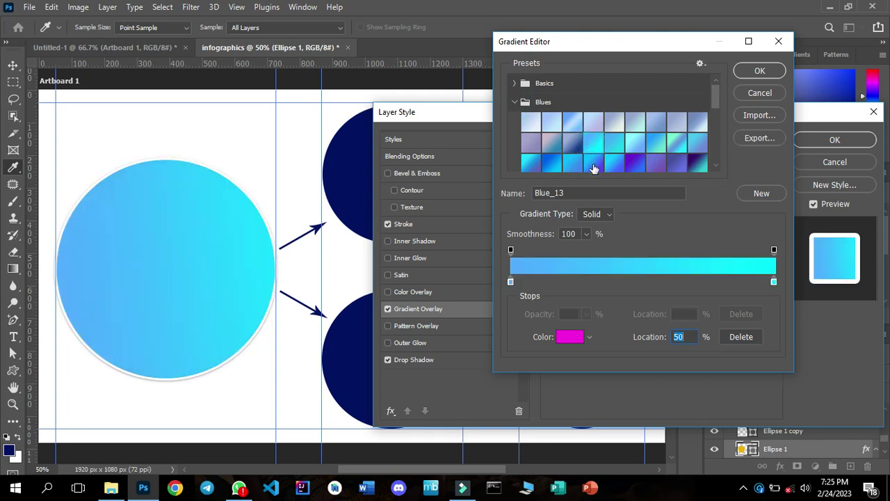
{"action": "left_click", "coordinate": [593, 163]}
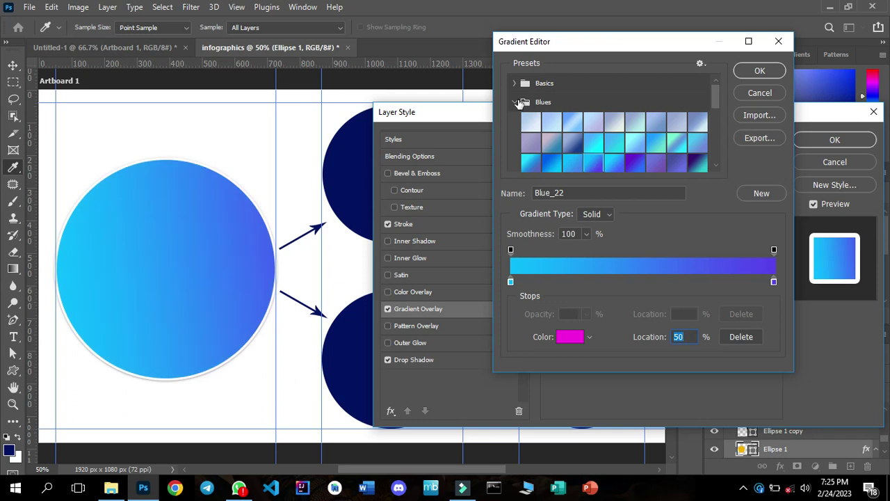
{"action": "left_click", "coordinate": [516, 103]}
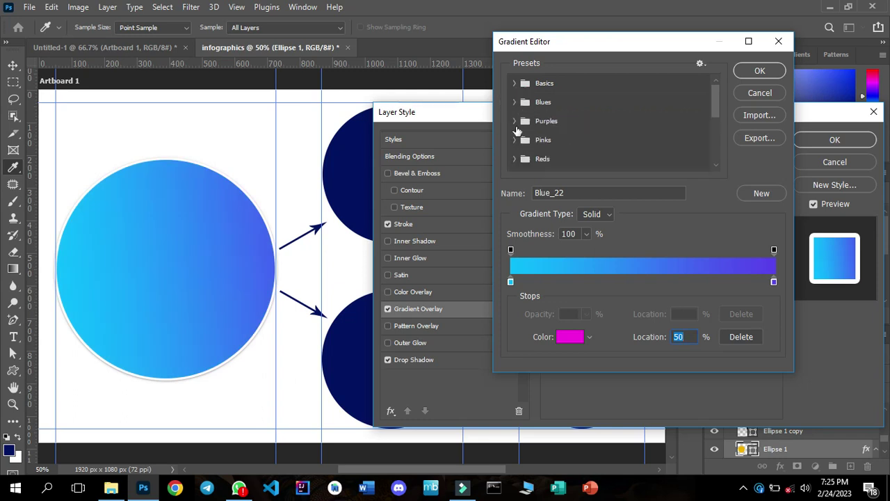
Try several presets from the Oranges group on the large circle's overlay and apply Orange_04.
{"action": "left_click", "coordinate": [515, 121]}
{"action": "left_click", "coordinate": [516, 122]}
{"action": "left_click", "coordinate": [715, 164]}
{"action": "left_click", "coordinate": [715, 164]}
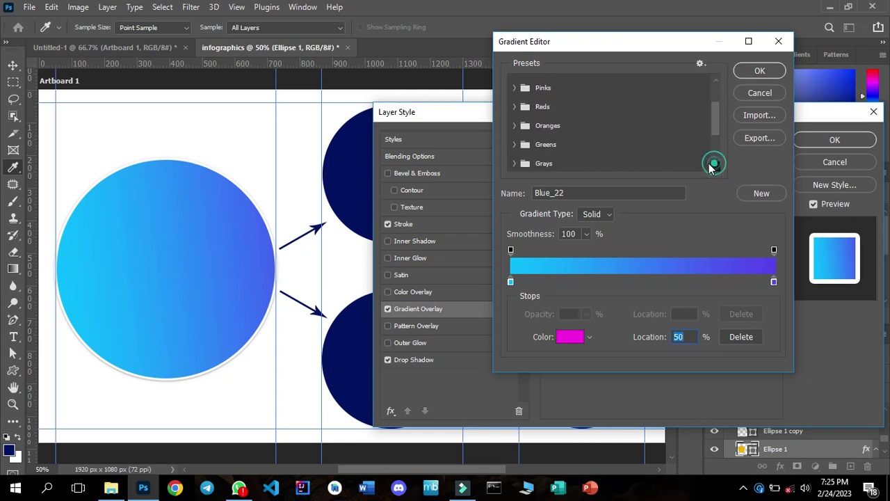
{"action": "left_click", "coordinate": [514, 125]}
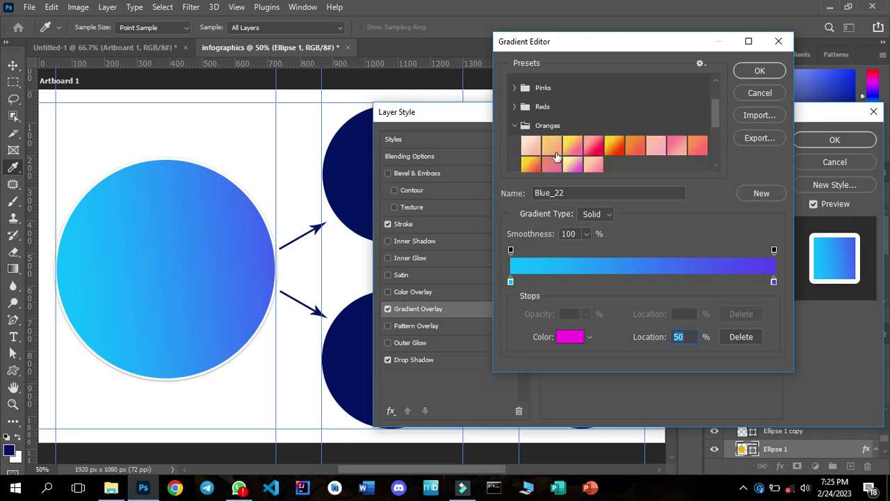
{"action": "left_click", "coordinate": [553, 146]}
{"action": "left_click", "coordinate": [573, 146]}
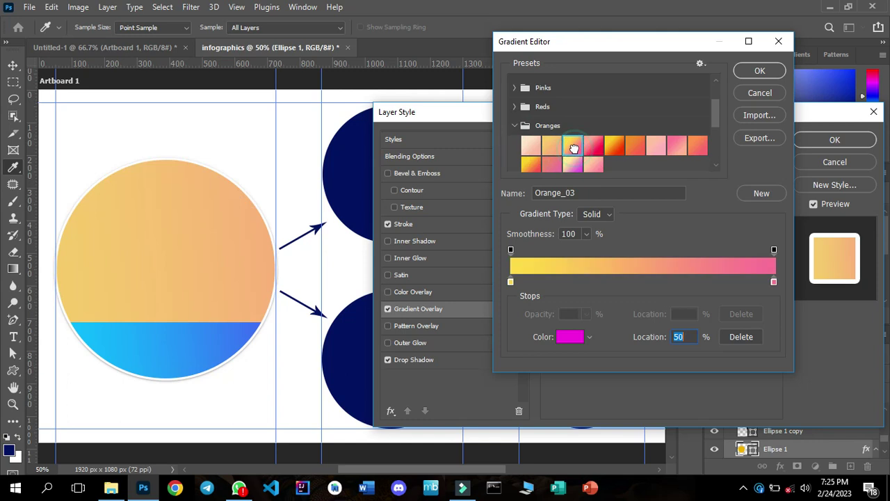
{"action": "left_click", "coordinate": [596, 145]}
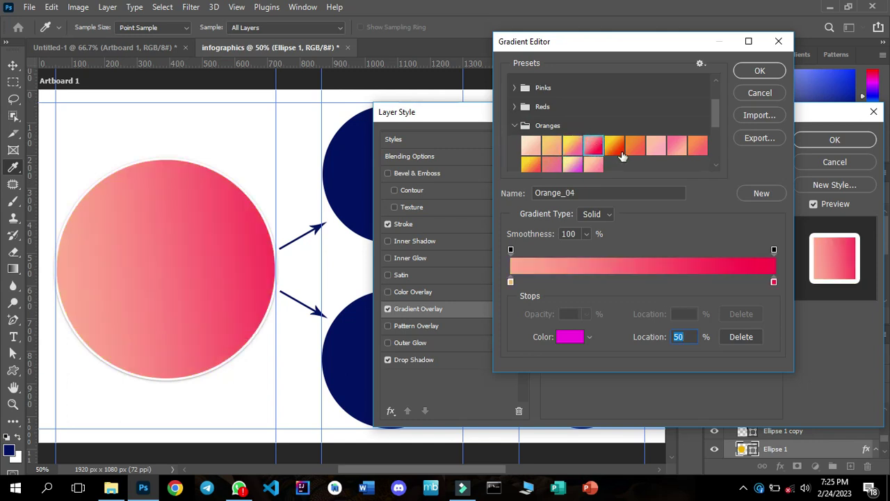
{"action": "left_click", "coordinate": [616, 147]}
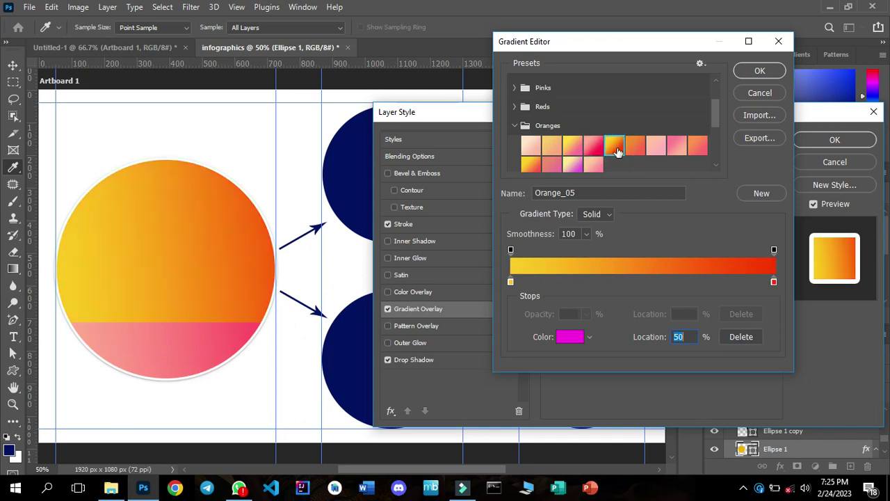
{"action": "left_click", "coordinate": [595, 146]}
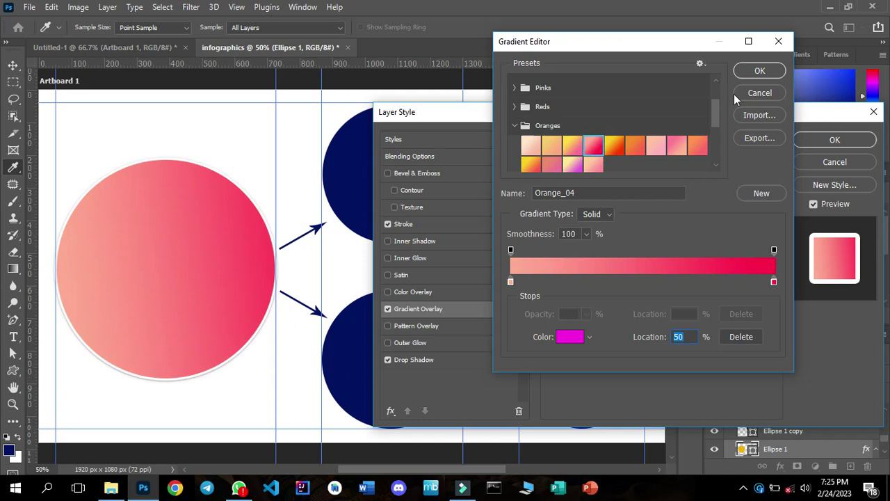
{"action": "left_click", "coordinate": [758, 71]}
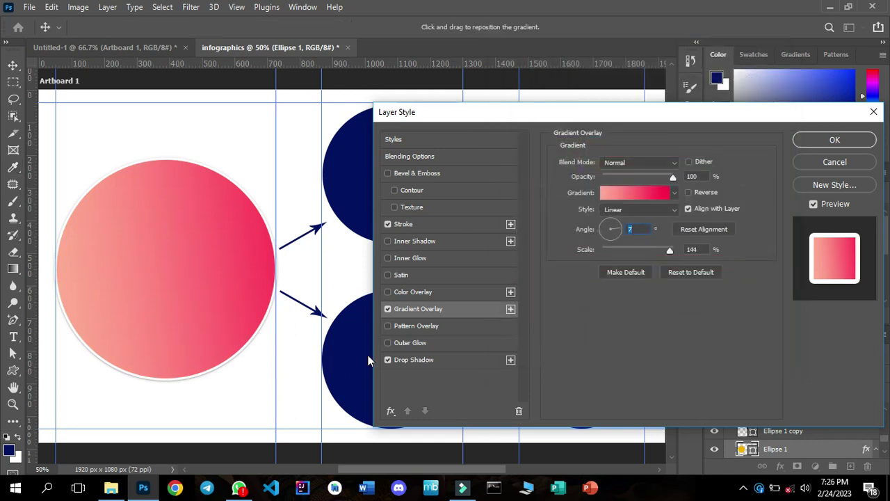
Compare the Radial, Angle and Reflected styles for the large circle's gradient overlay and choose Radial.
{"action": "left_click", "coordinate": [625, 210]}
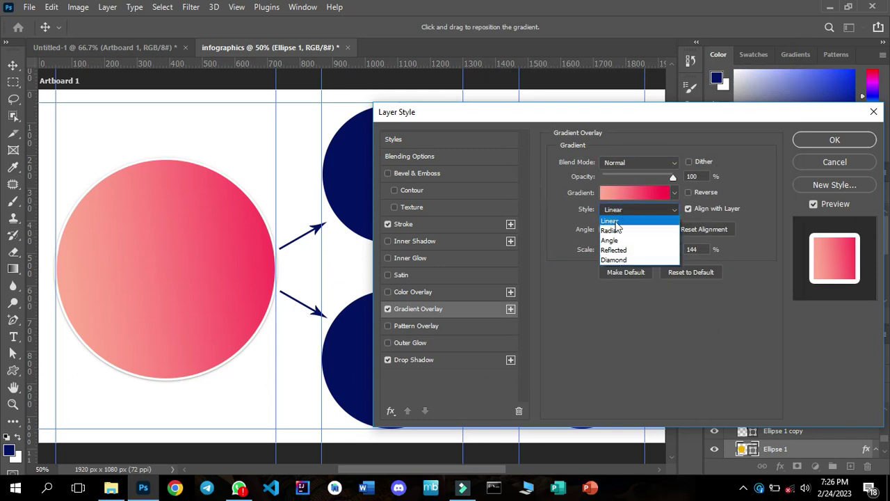
{"action": "left_click", "coordinate": [615, 231]}
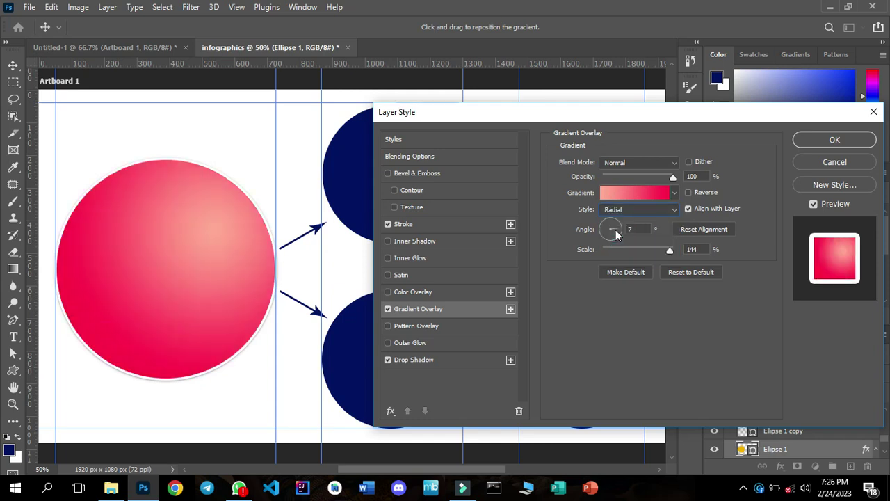
{"action": "left_click", "coordinate": [628, 210]}
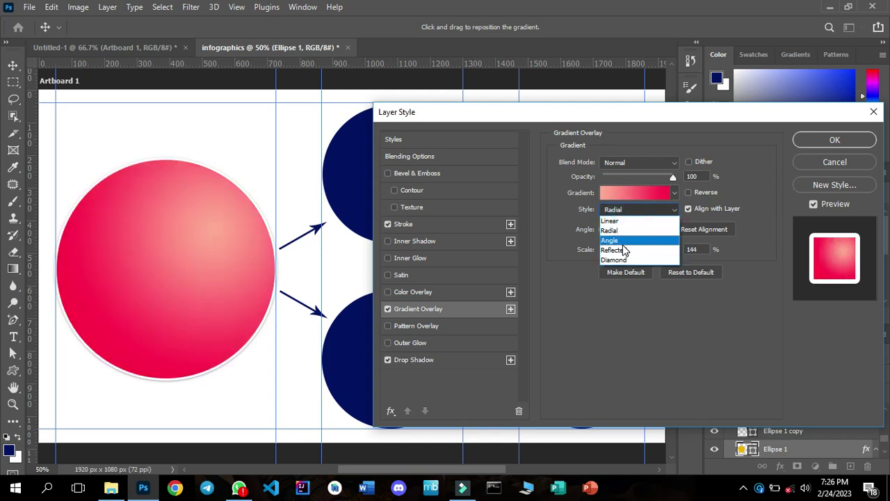
{"action": "left_click", "coordinate": [623, 244]}
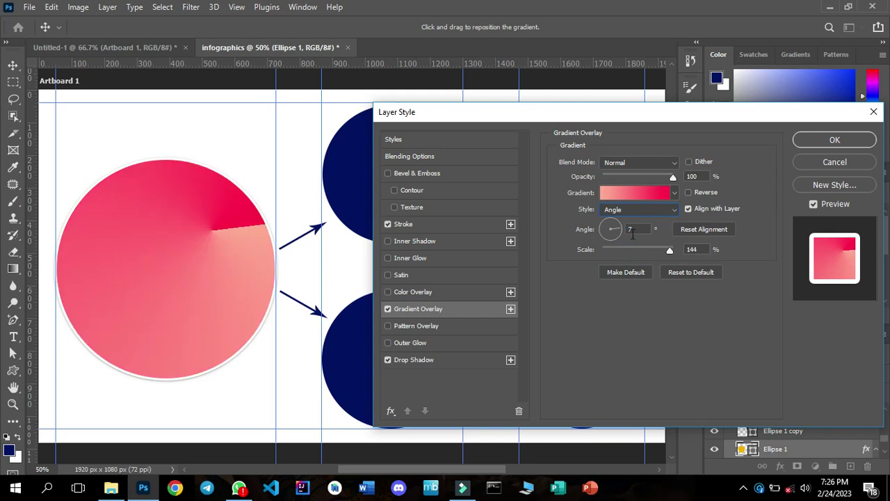
{"action": "left_click", "coordinate": [632, 209]}
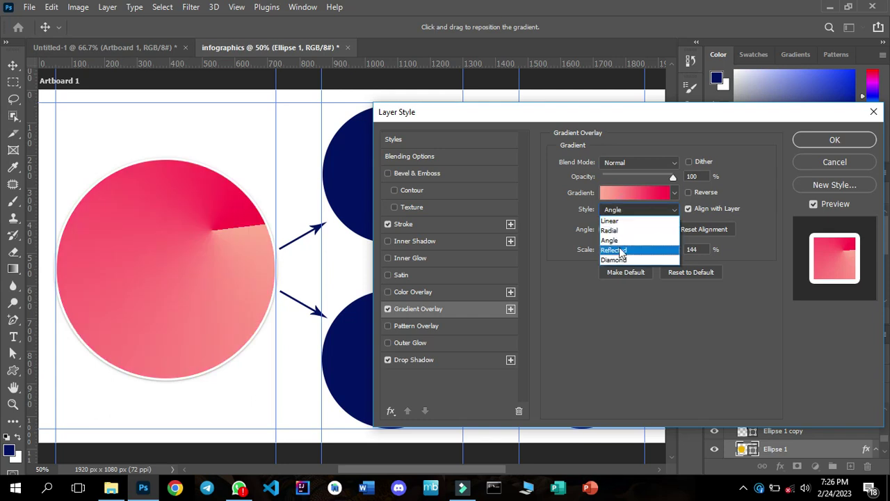
{"action": "left_click", "coordinate": [619, 249]}
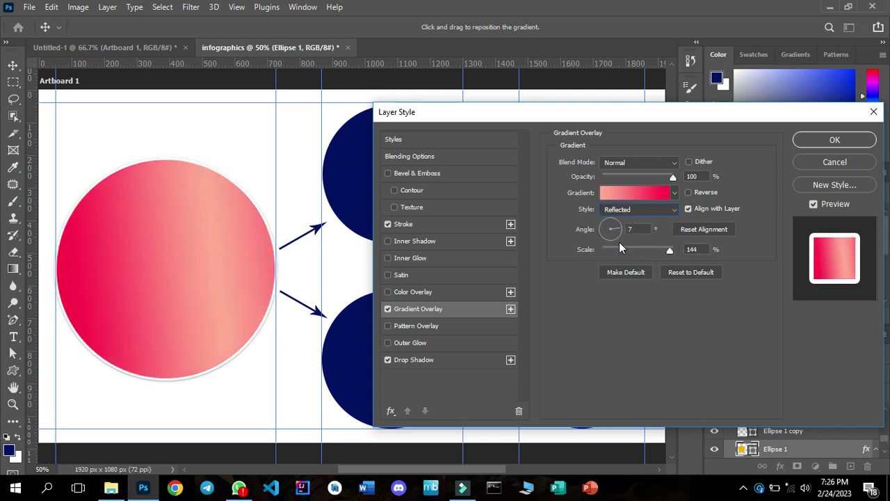
{"action": "left_click", "coordinate": [624, 211]}
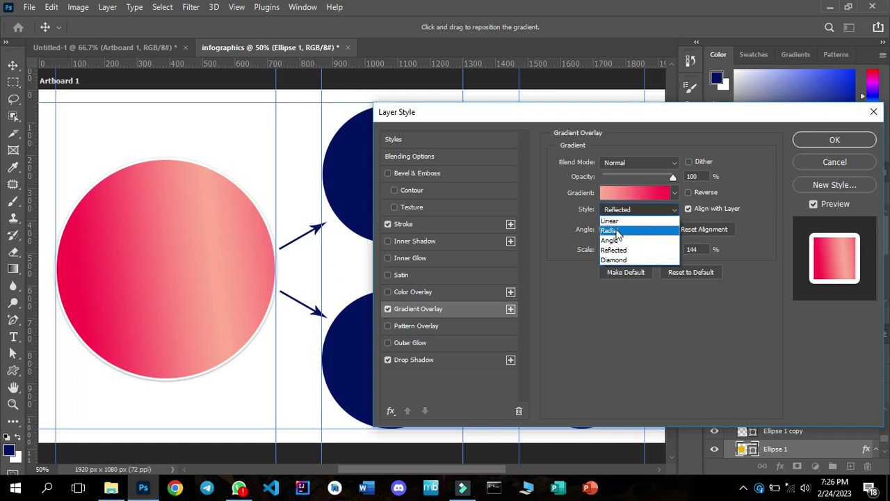
{"action": "left_click", "coordinate": [616, 230]}
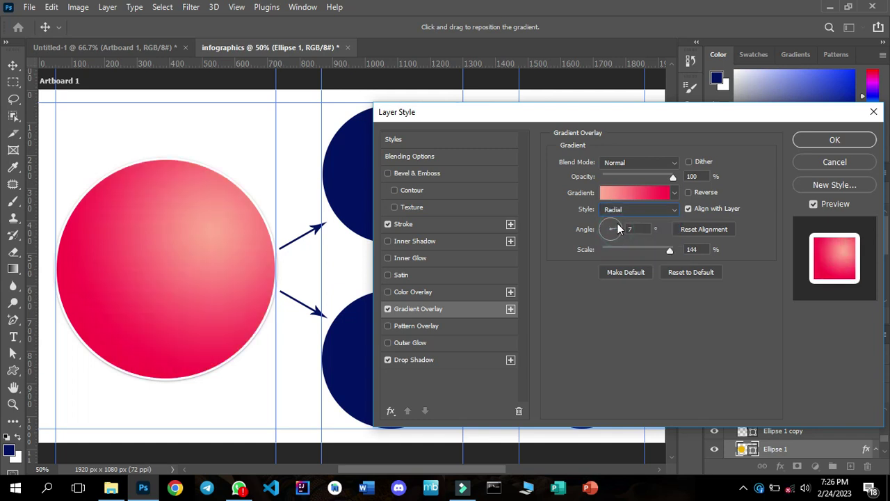
Set the radial gradient overlay's angle to 153° and reverse the gradient's direction.
{"action": "left_click", "coordinate": [617, 229]}
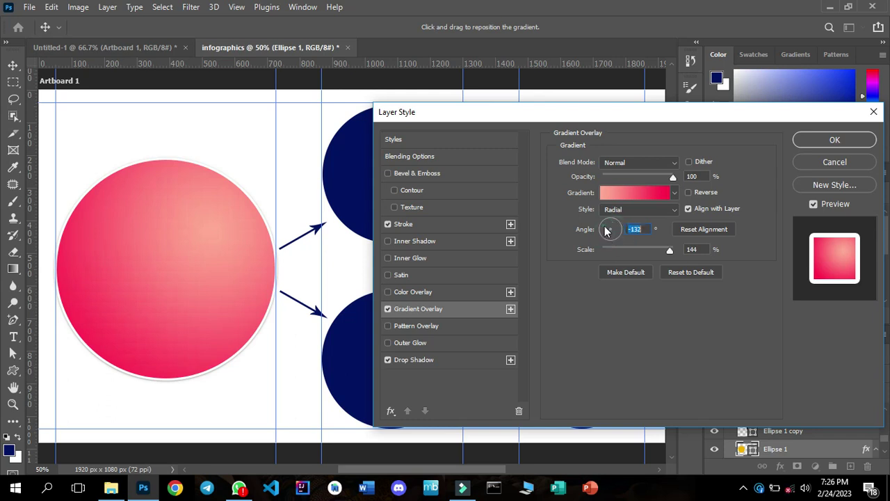
{"action": "left_click", "coordinate": [605, 226]}
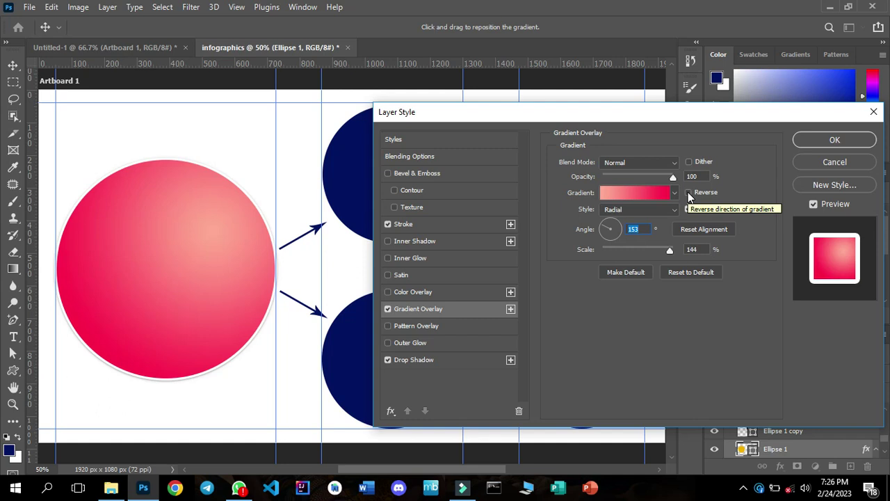
{"action": "left_click", "coordinate": [688, 193]}
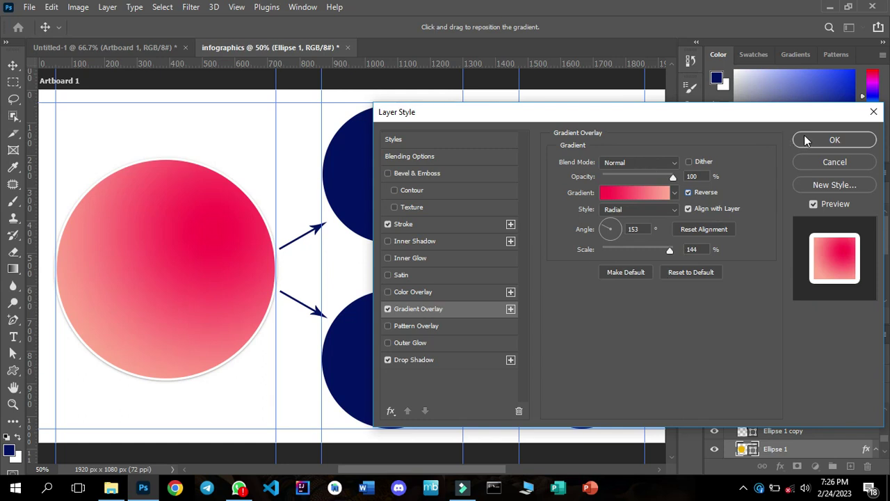
Save the current stroke and drop shadow settings as defaults and apply the layer style to the large circle.
{"action": "mouse_move", "coordinate": [532, 125]}
{"action": "left_mouse_down"}
{"action": "mouse_move", "coordinate": [511, 144]}
{"action": "mouse_move", "coordinate": [550, 110]}
{"action": "mouse_move", "coordinate": [533, 116]}
{"action": "left_mouse_up"}
{"action": "left_click", "coordinate": [445, 216]}
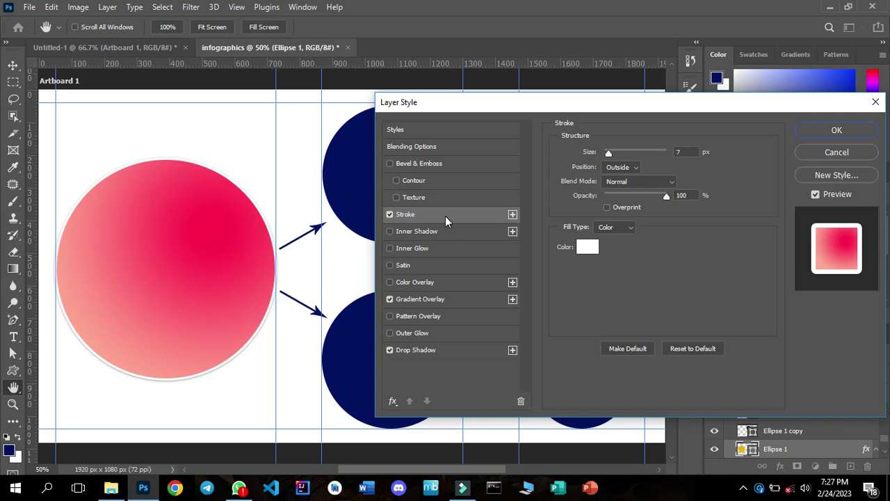
{"action": "left_click_drag", "start_coordinate": [534, 102], "coordinate": [506, 89]}
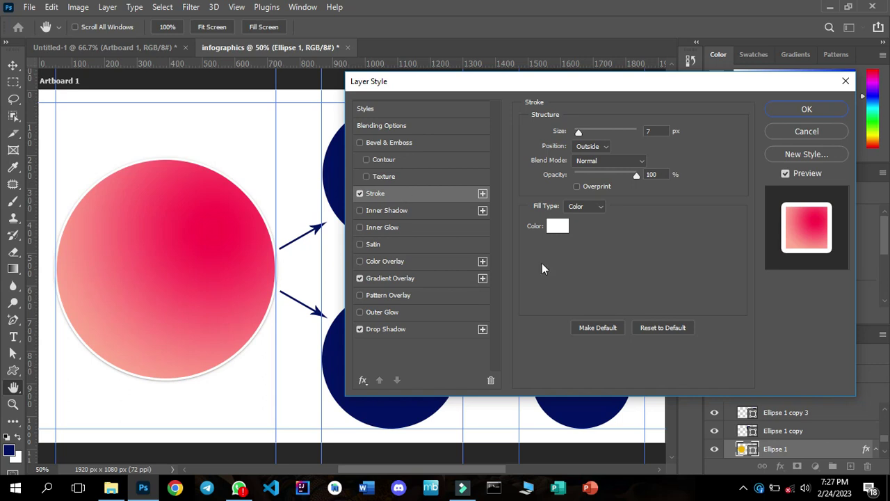
{"action": "left_click", "coordinate": [598, 328]}
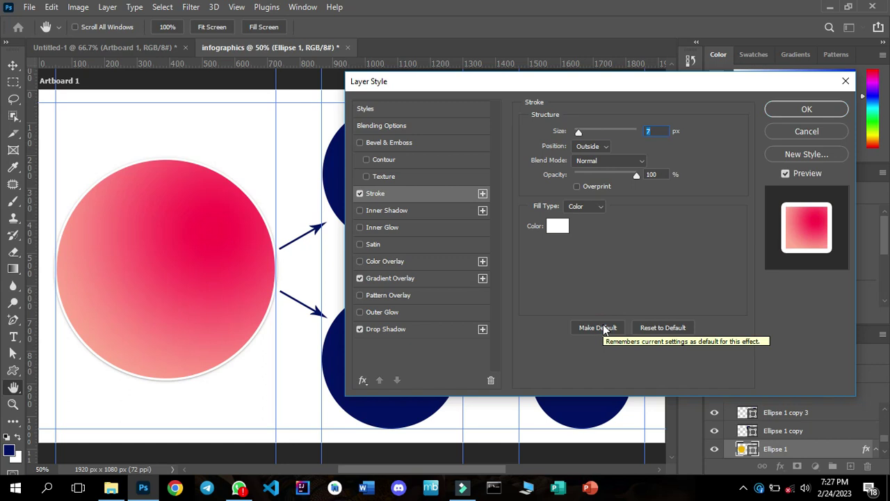
{"action": "left_click", "coordinate": [414, 329]}
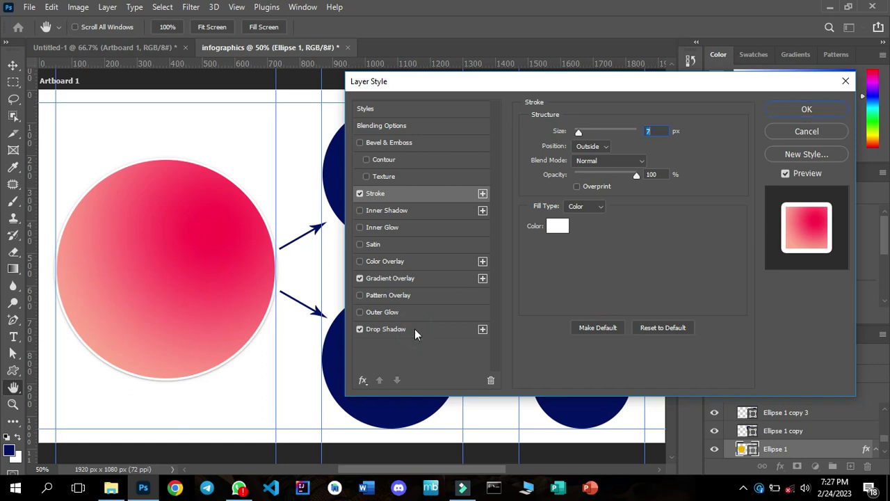
{"action": "left_click", "coordinate": [584, 316]}
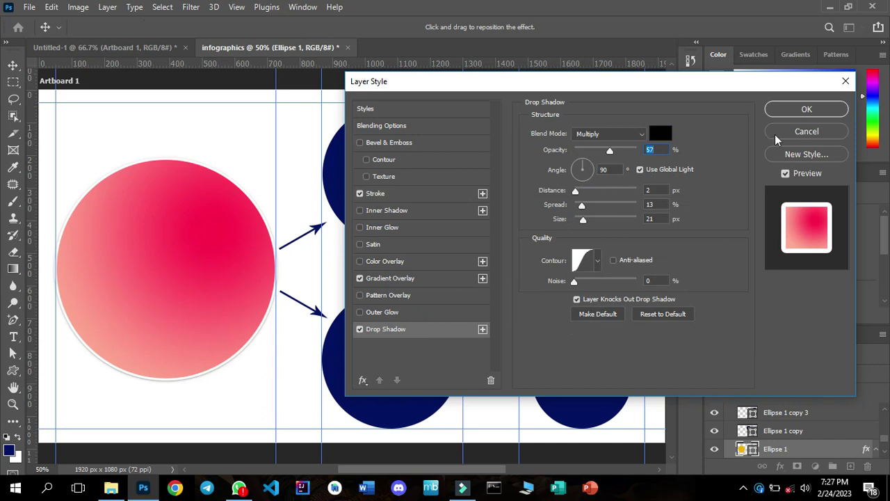
{"action": "left_click", "coordinate": [783, 116]}
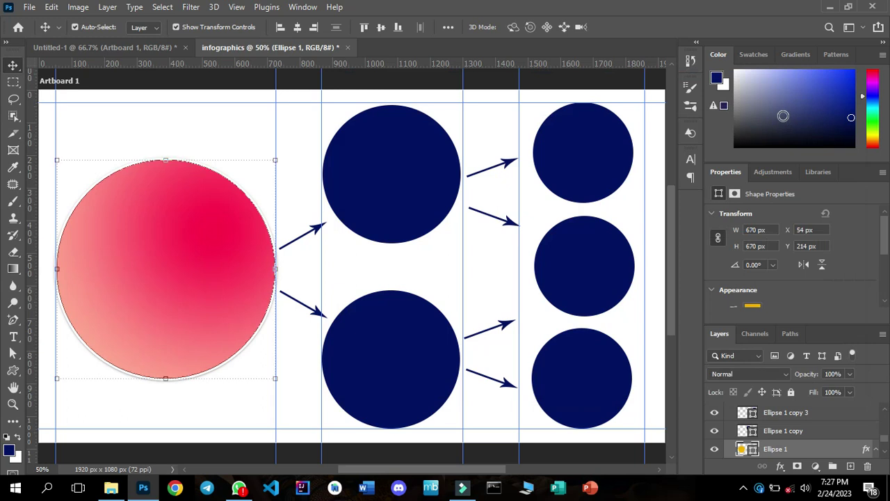
{"action": "left_click", "coordinate": [411, 166]}
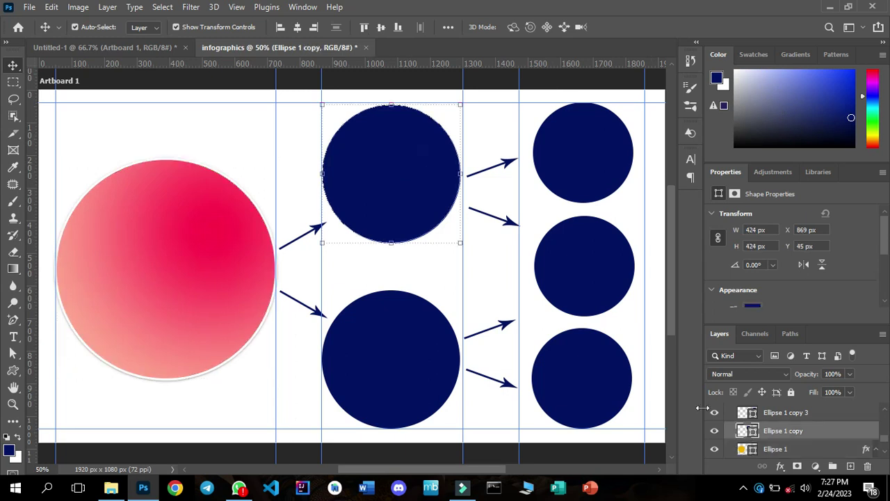
{"action": "left_click", "coordinate": [780, 471]}
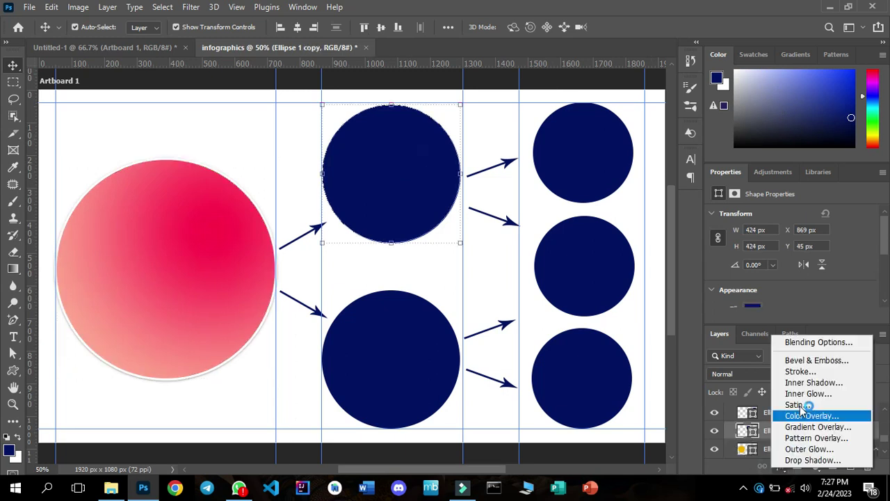
{"action": "left_click", "coordinate": [803, 374]}
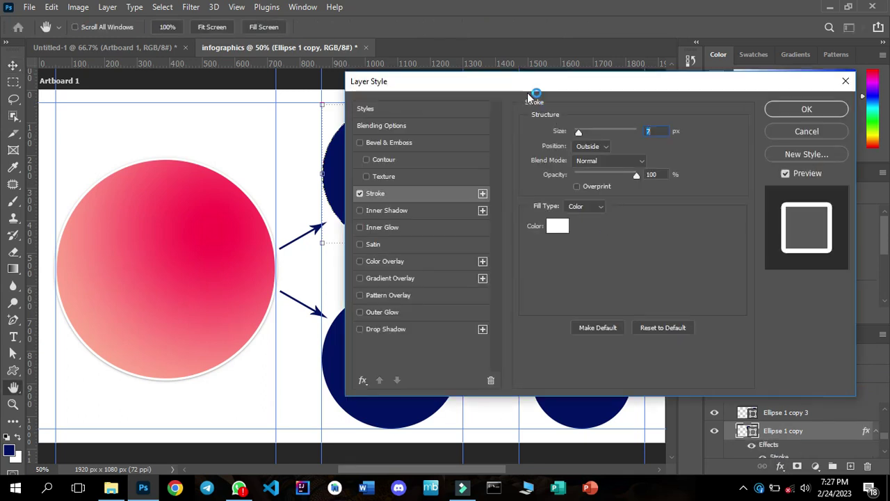
{"action": "left_click_drag", "start_coordinate": [526, 86], "coordinate": [692, 51]}
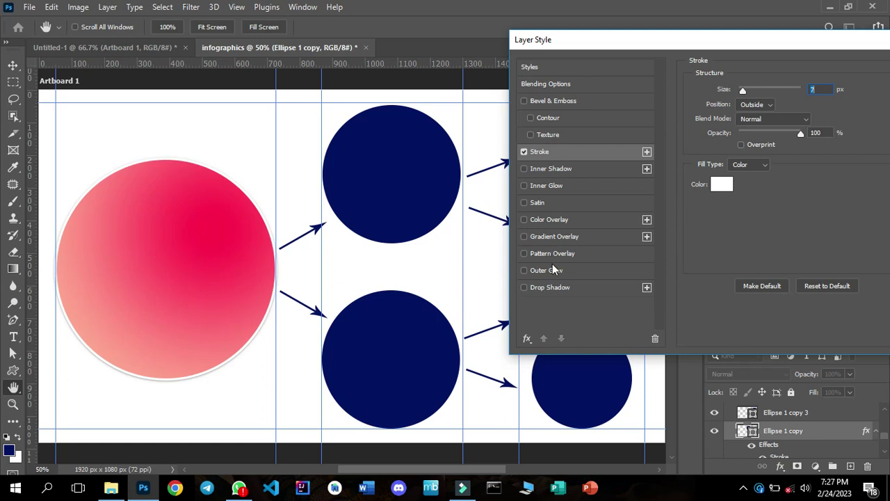
{"action": "left_click", "coordinate": [550, 287]}
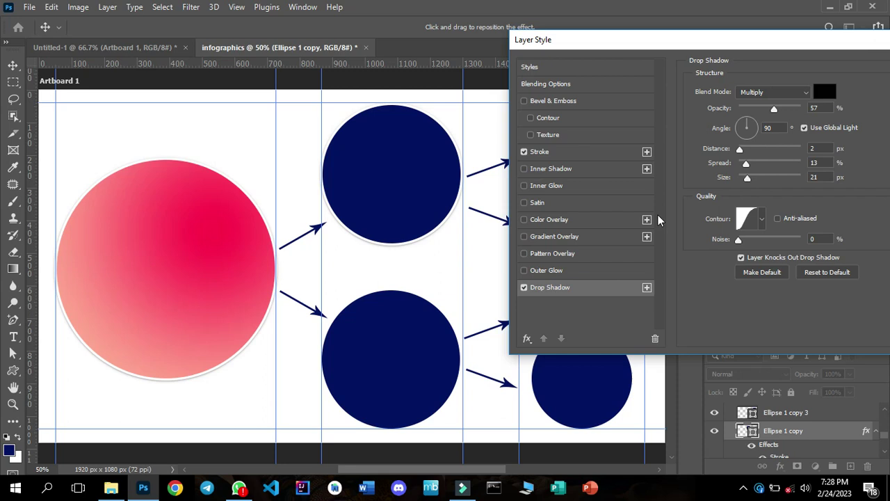
{"action": "left_click_drag", "start_coordinate": [765, 47], "coordinate": [532, 179]}
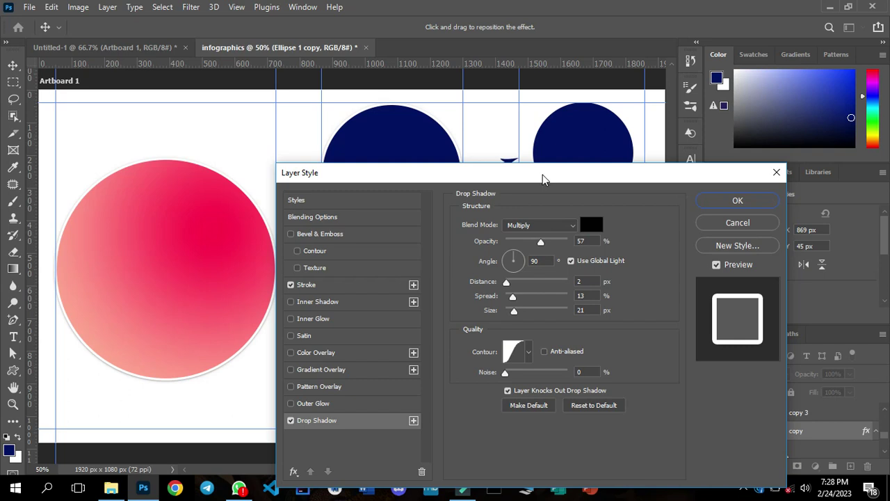
{"action": "left_click", "coordinate": [723, 222]}
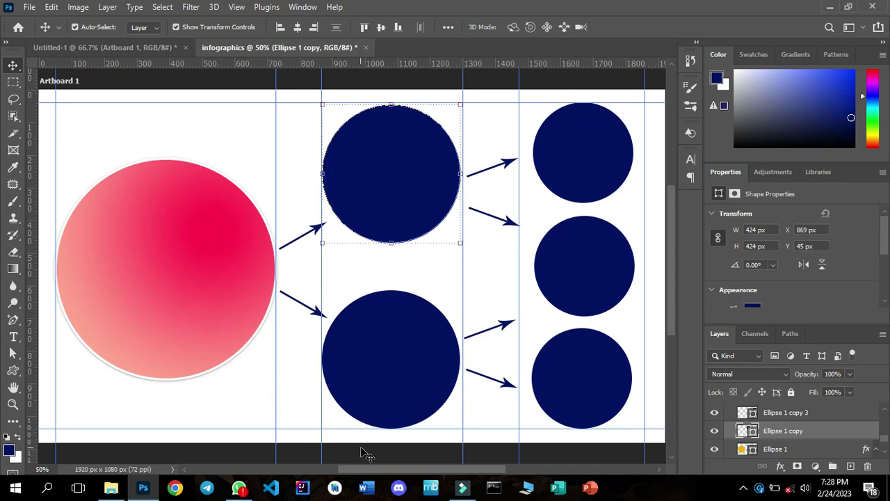
Group the five dark blue circles of the middle and last columns and name the group circles.
{"action": "left_click", "coordinate": [388, 407], "text": "shift"}
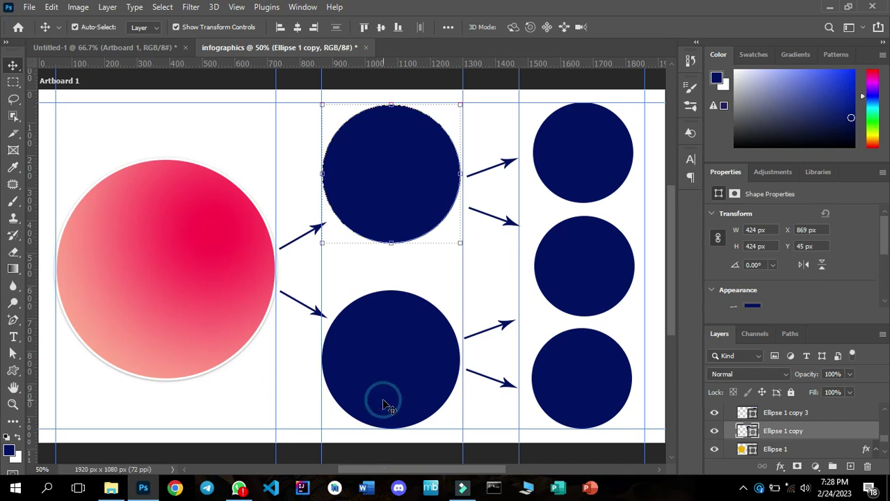
{"action": "left_click", "coordinate": [576, 412]}
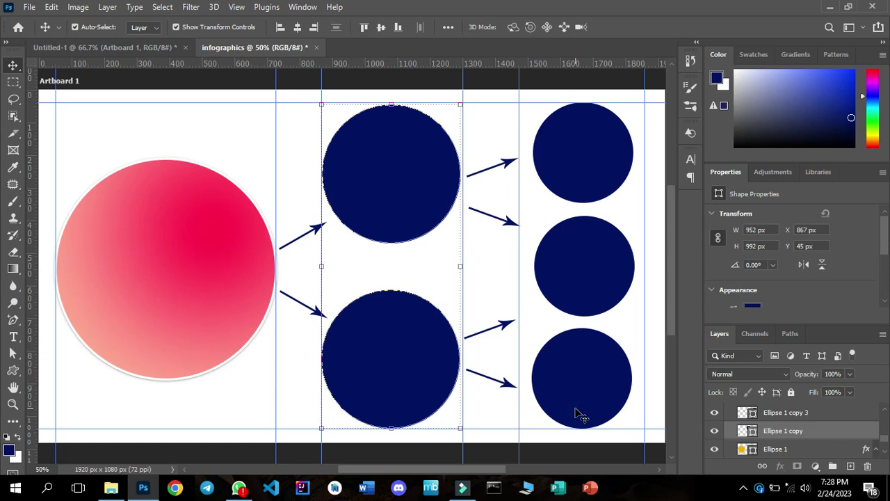
{"action": "left_click", "coordinate": [603, 281], "text": "shift"}
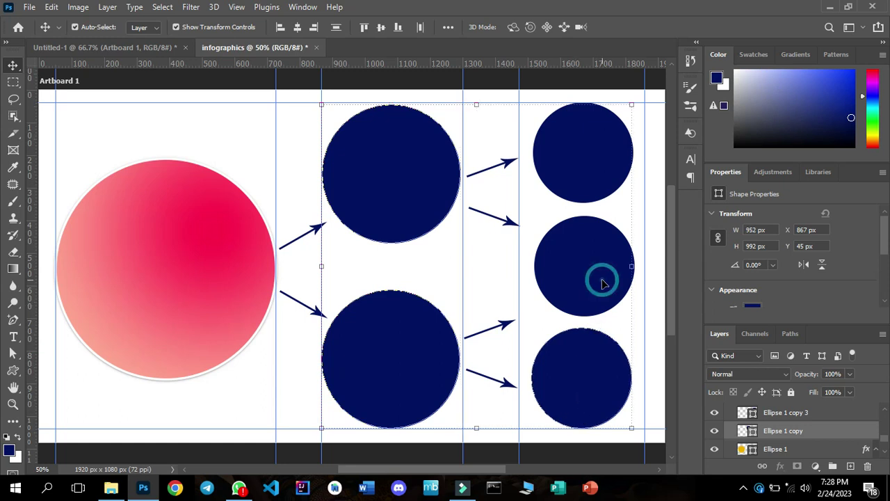
{"action": "left_click", "coordinate": [588, 175], "text": "shift"}
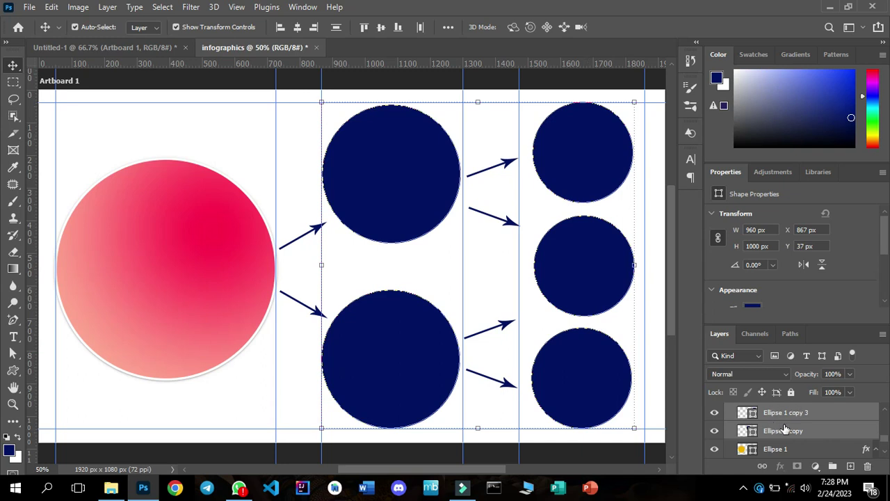
{"action": "left_click", "coordinate": [832, 466]}
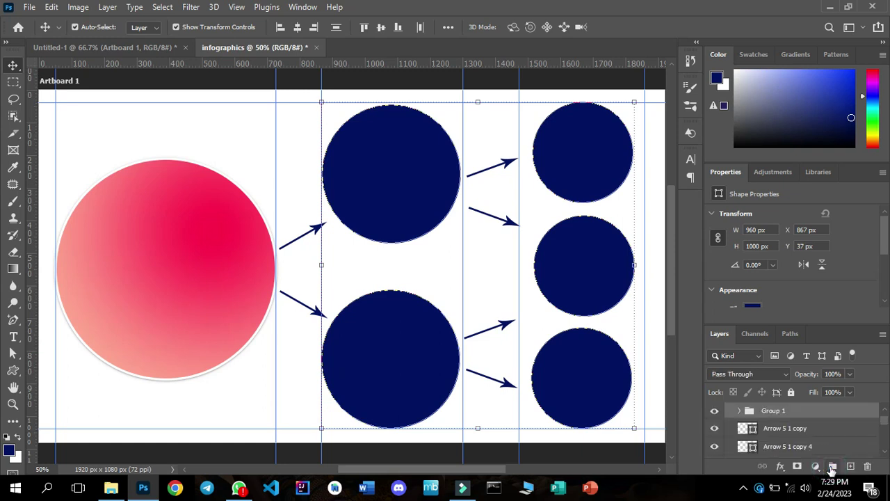
{"action": "double_click", "coordinate": [773, 410]}
{"action": "type", "text": "circles"}
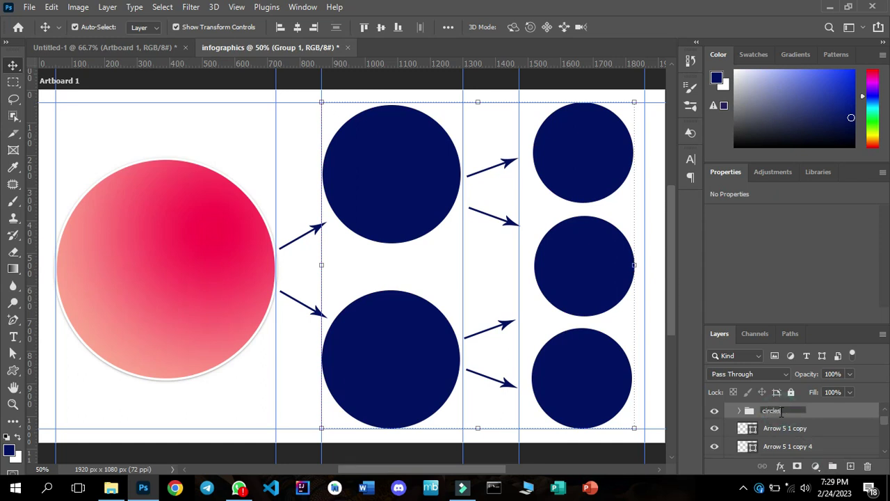
{"action": "key", "text": "Return"}
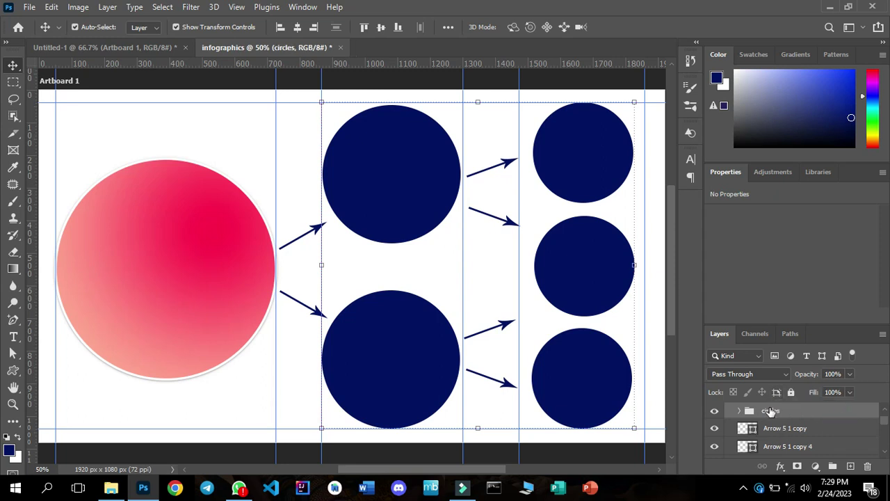
Apply the default drop shadow and a 7 px white outside stroke to the circles group.
{"action": "left_click", "coordinate": [776, 470]}
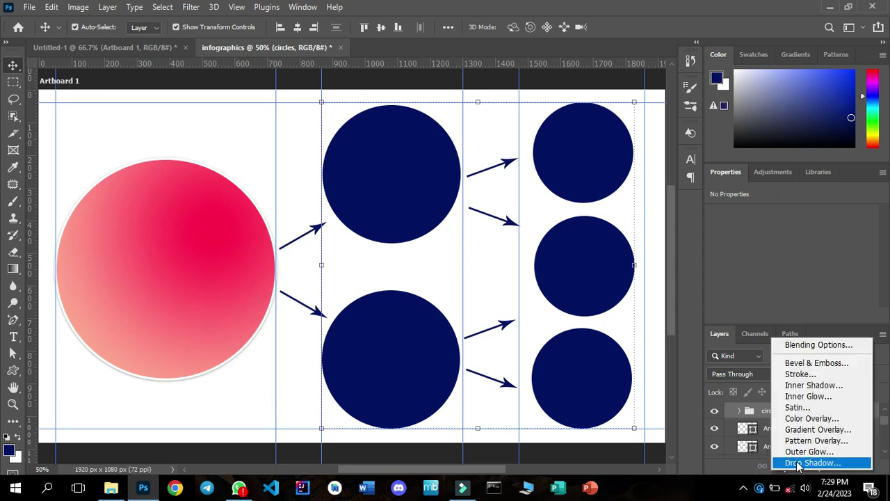
{"action": "left_click", "coordinate": [798, 463]}
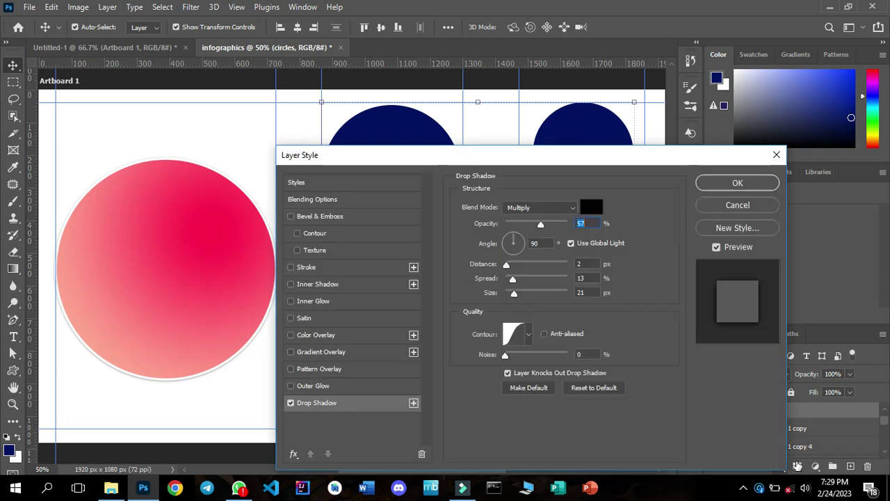
{"action": "left_click_drag", "start_coordinate": [456, 153], "coordinate": [664, 119]}
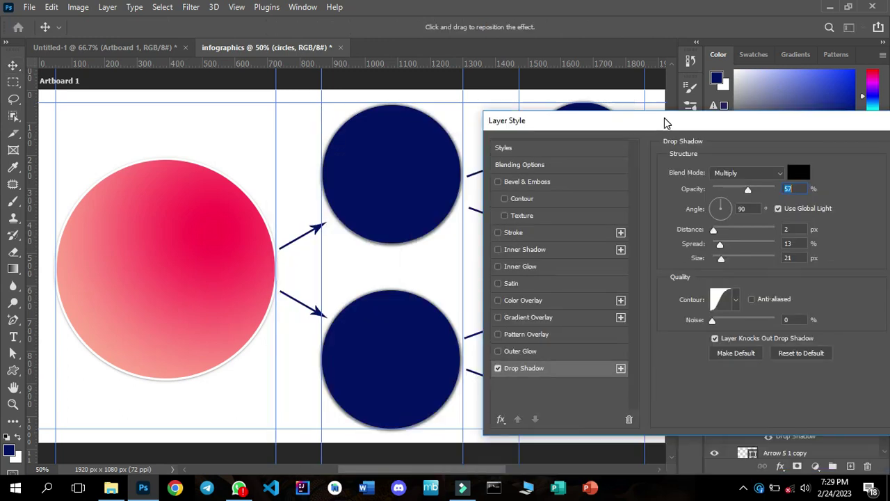
{"action": "left_click", "coordinate": [521, 234]}
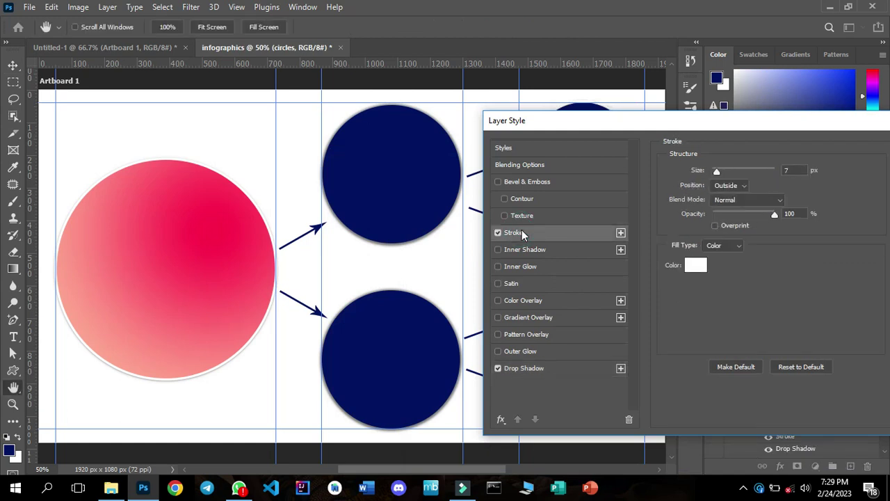
{"action": "left_click_drag", "start_coordinate": [654, 124], "coordinate": [420, 134]}
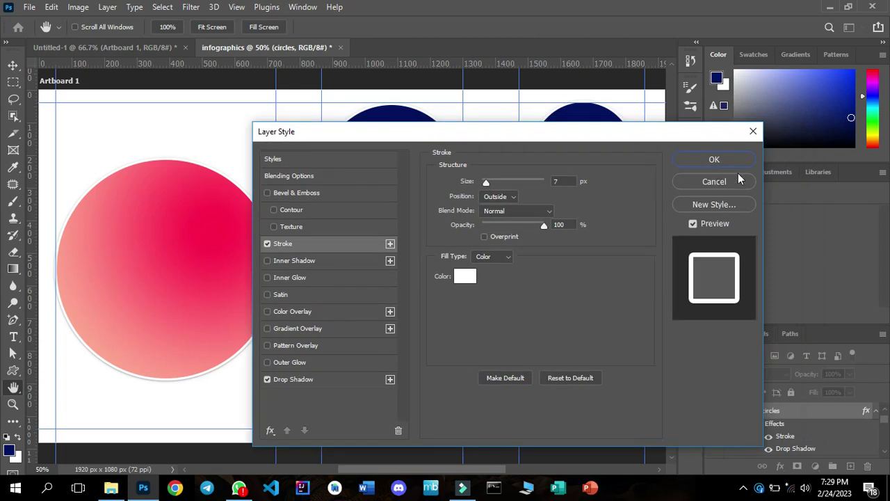
{"action": "left_click", "coordinate": [720, 162]}
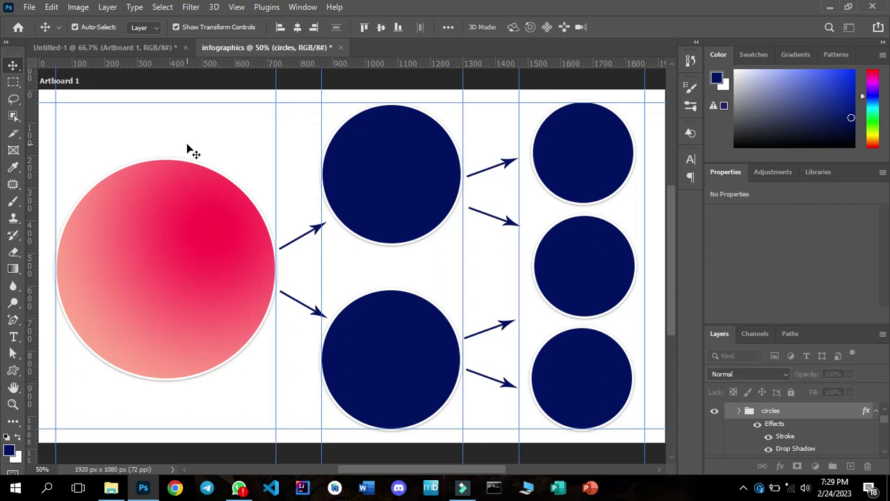
{"action": "left_click", "coordinate": [190, 151]}
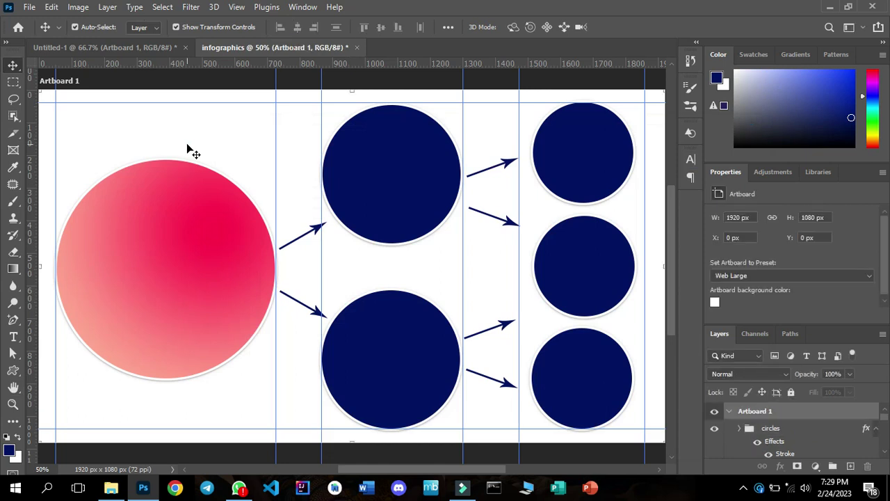
Fill the upper circle of the middle column with the recently used red.
{"action": "left_click", "coordinate": [350, 167]}
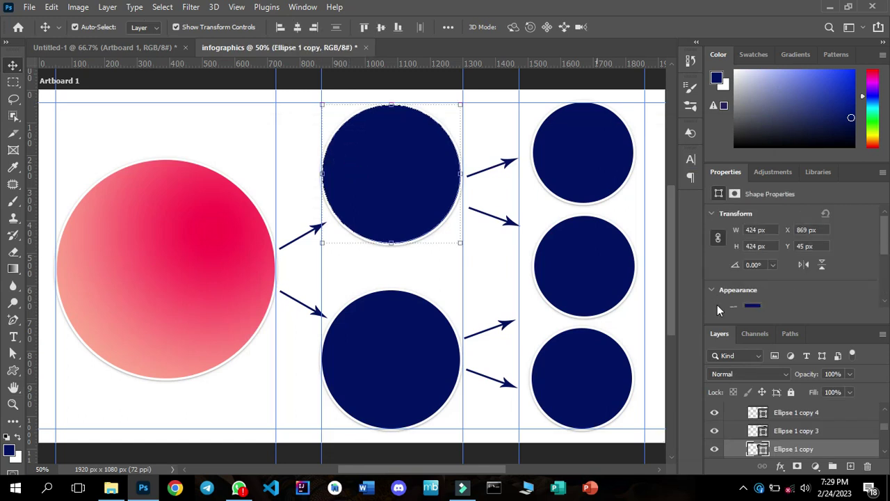
{"action": "left_click", "coordinate": [886, 304]}
{"action": "left_click", "coordinate": [886, 304]}
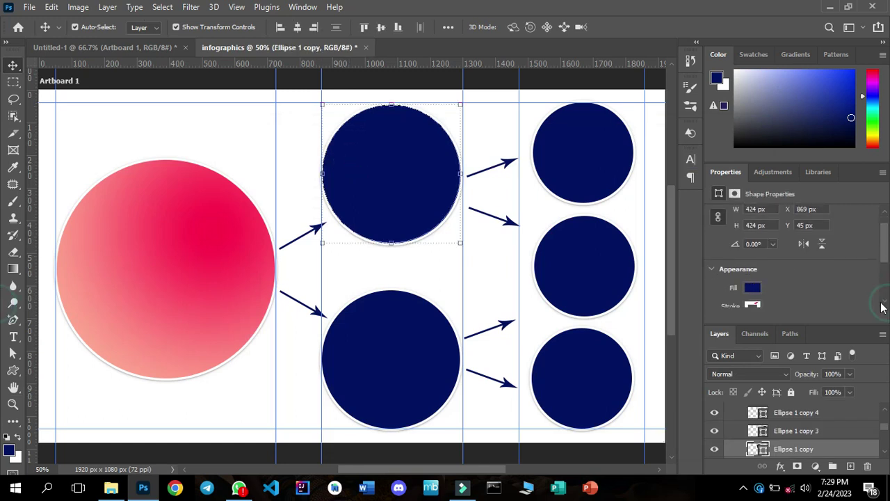
{"action": "left_click", "coordinate": [759, 287]}
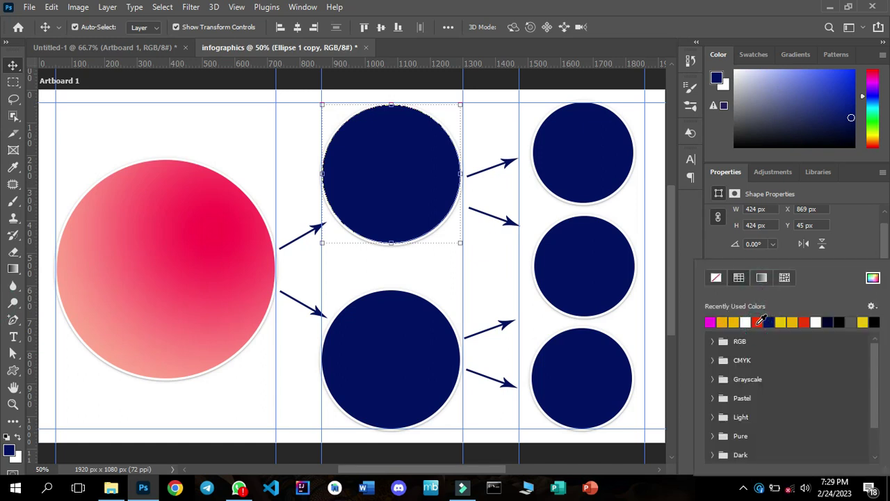
{"action": "left_click", "coordinate": [757, 321]}
Fill the lower circle of the middle column with a recently used golden yellow.
{"action": "left_click", "coordinate": [385, 369]}
{"action": "left_click", "coordinate": [387, 370]}
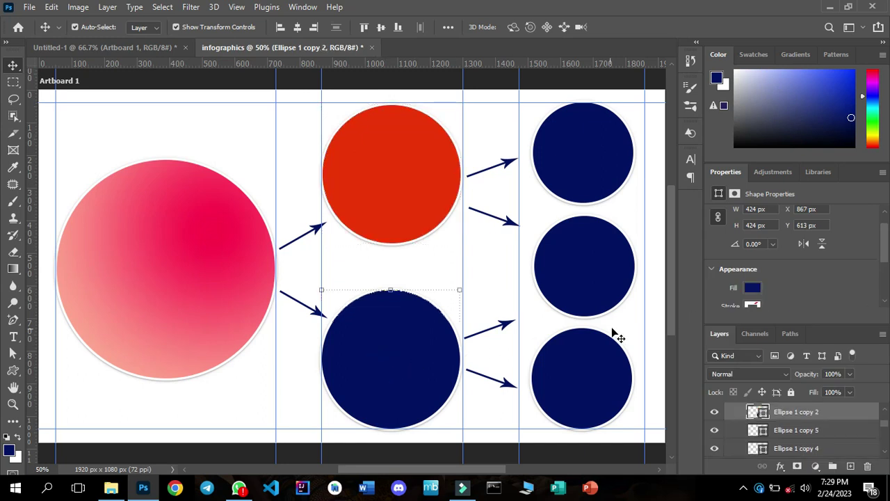
{"action": "left_click", "coordinate": [751, 288]}
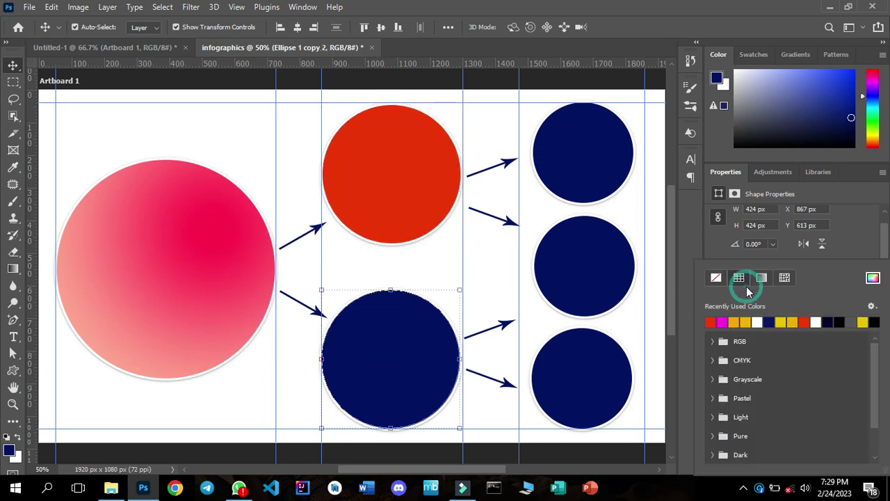
{"action": "left_click", "coordinate": [794, 319]}
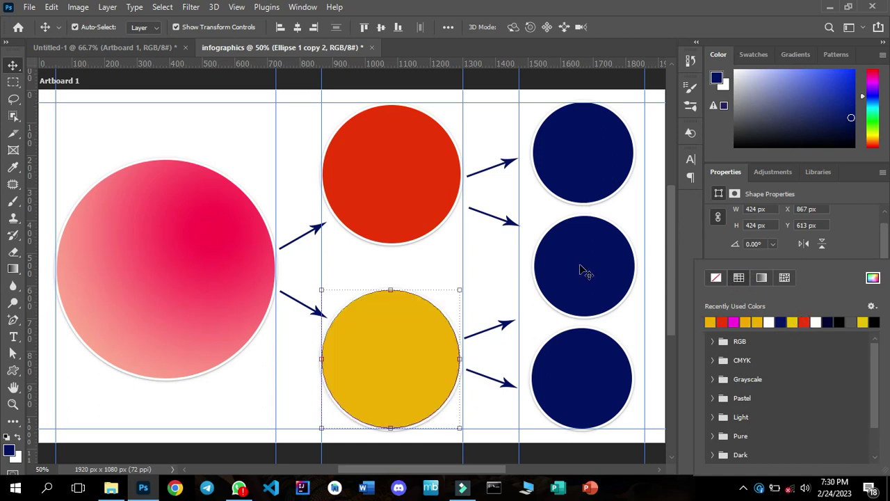
Fill the uppermost small circle of the last column with the recently used magenta.
{"action": "left_click", "coordinate": [586, 179]}
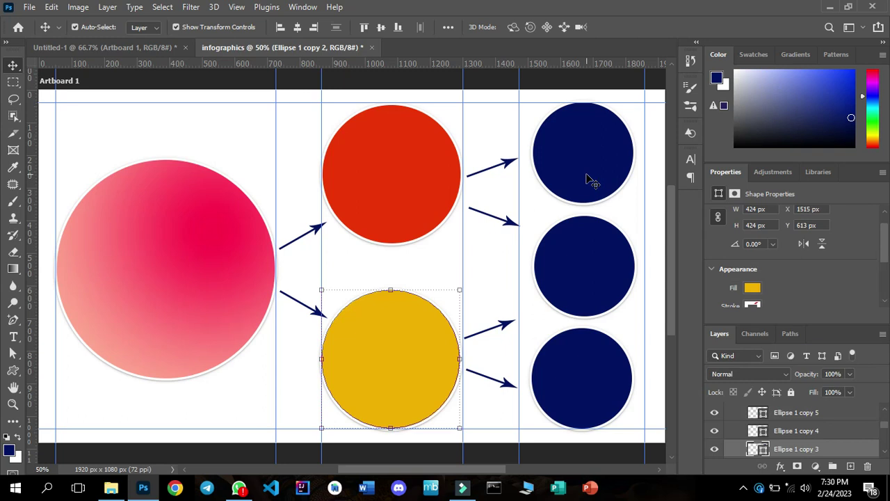
{"action": "left_click", "coordinate": [752, 287]}
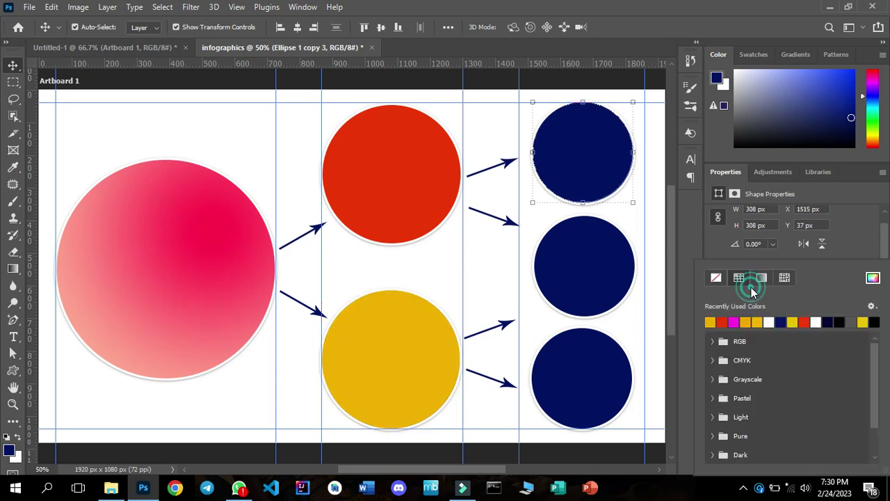
{"action": "left_click", "coordinate": [736, 323]}
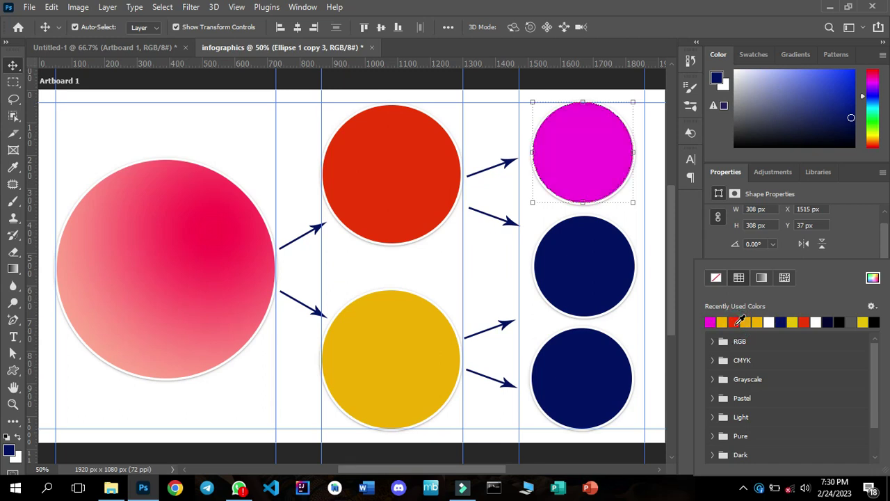
Fill the lowest small circle of the last column with black, leaving the one above it dark blue.
{"action": "left_click", "coordinate": [610, 273]}
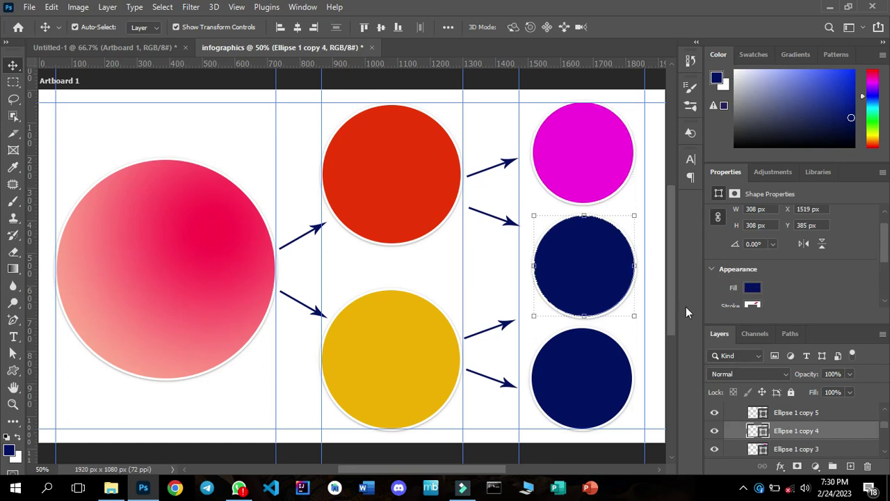
{"action": "left_click", "coordinate": [597, 374]}
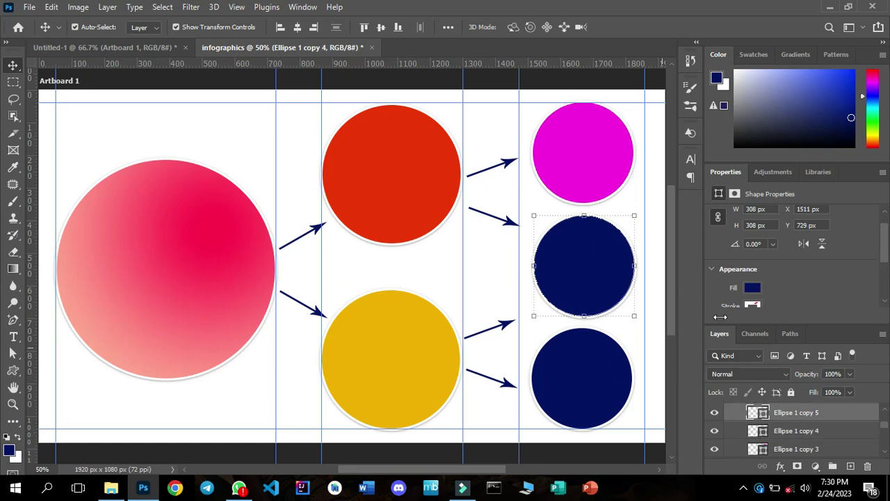
{"action": "left_click", "coordinate": [752, 289]}
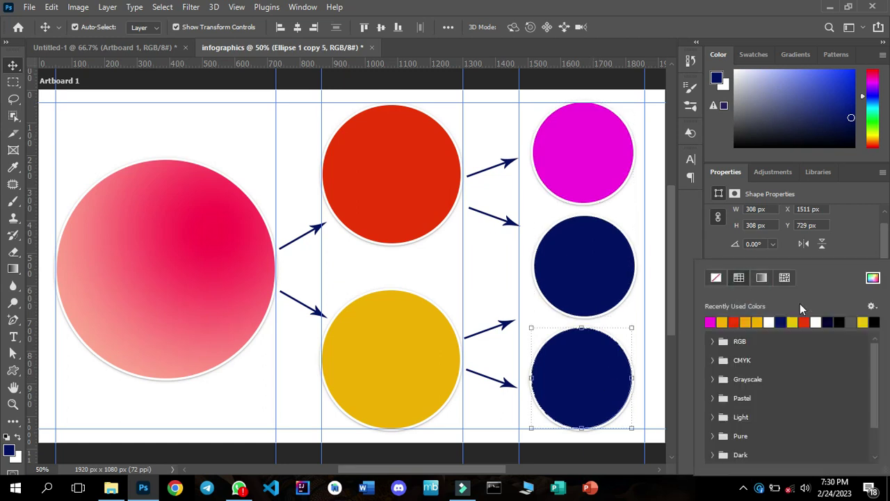
{"action": "left_click", "coordinate": [841, 320]}
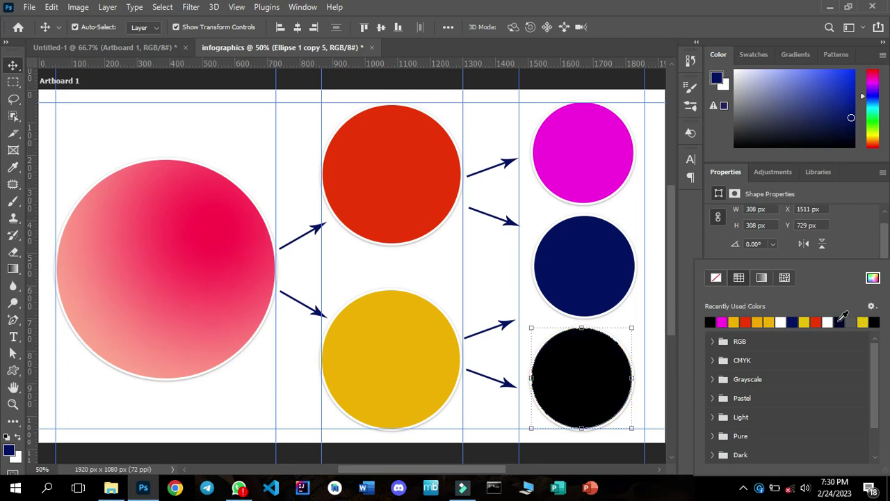
{"action": "left_click", "coordinate": [290, 165]}
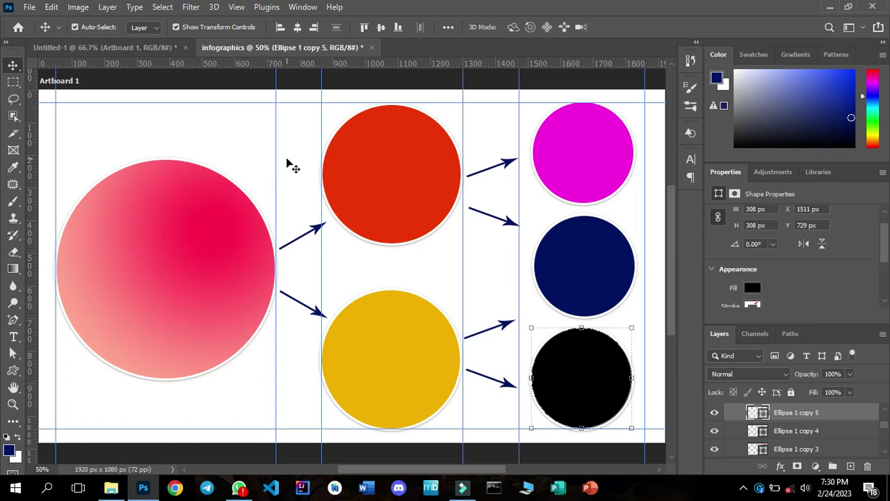
Add the horizontal text "MAIN IDEA" on two lines inside the large gradient circle, in white Arial Bold 72 pt.
{"action": "left_click", "coordinate": [288, 162]}
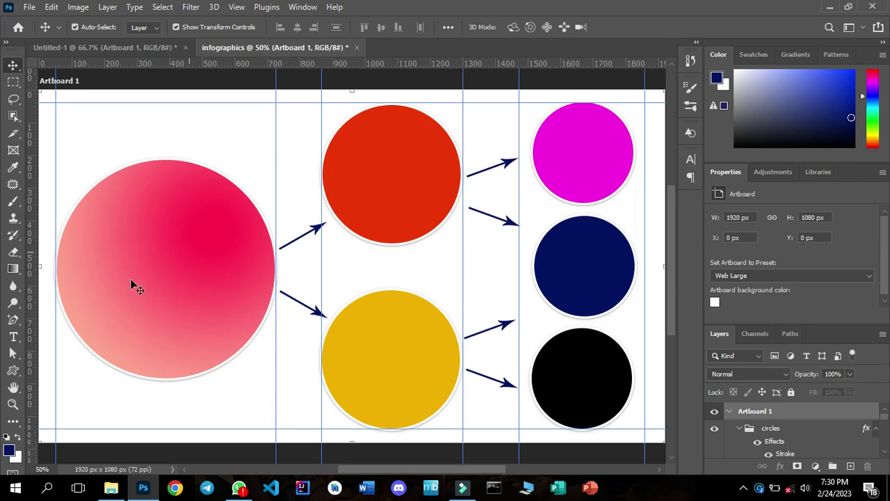
{"action": "left_click", "coordinate": [14, 338]}
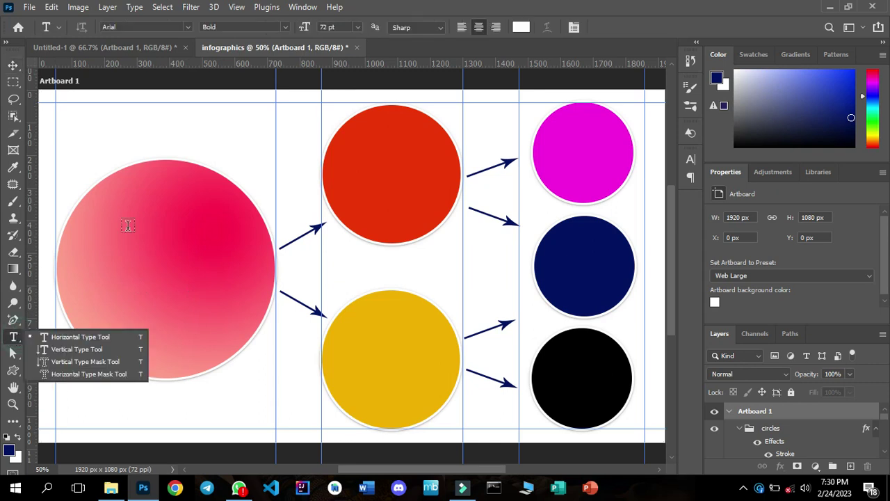
{"action": "left_click", "coordinate": [130, 249]}
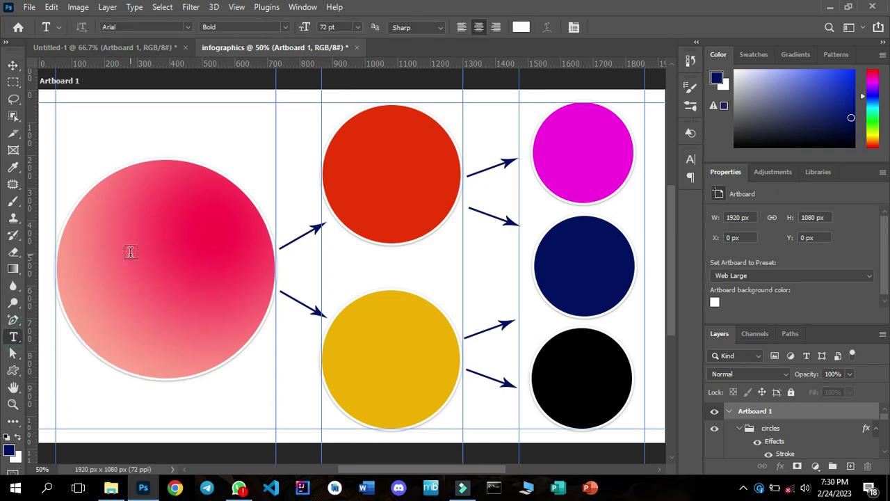
{"action": "left_click", "coordinate": [130, 252]}
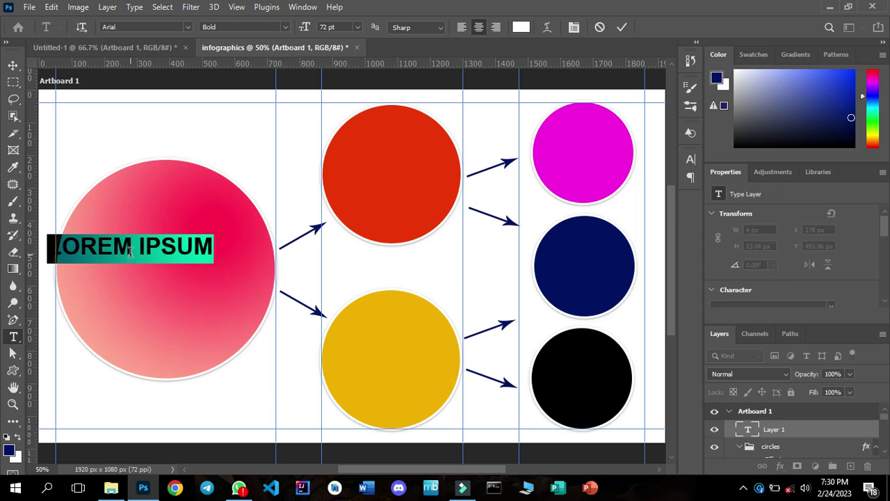
{"action": "left_click", "coordinate": [130, 252]}
{"action": "key", "text": "ctrl+a"}
{"action": "type", "text": "MAIN"}
{"action": "key", "text": "Return"}
{"action": "type", "text": "IDEA"}
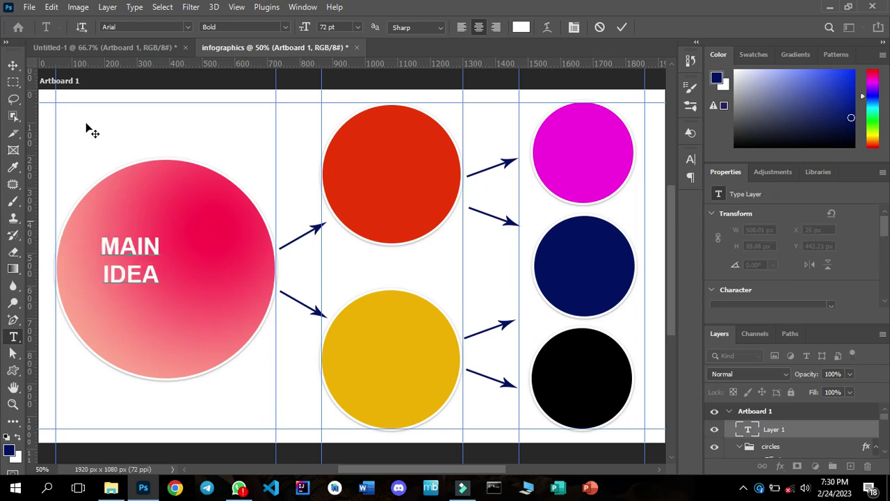
Centre the "MAIN IDEA" label in the large circle and place a copy of it in the red circle.
{"action": "left_click", "coordinate": [20, 66]}
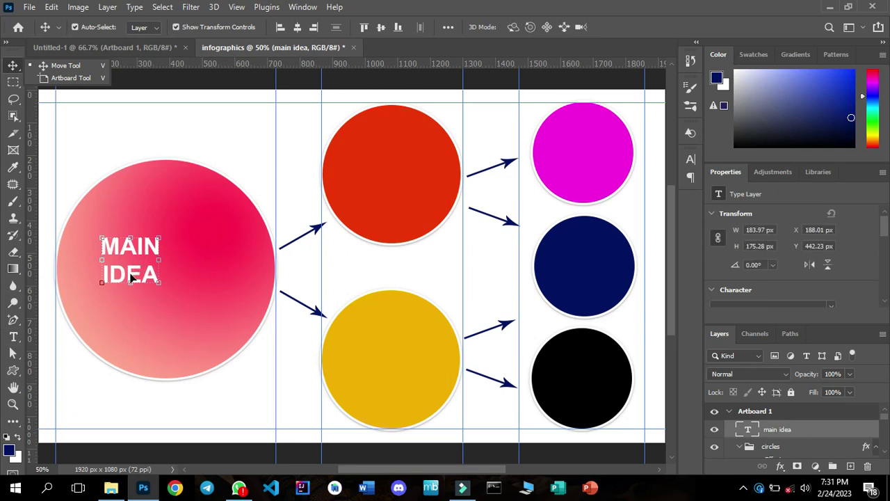
{"action": "left_click", "coordinate": [130, 277]}
{"action": "left_click_drag", "start_coordinate": [158, 282], "coordinate": [396, 187]}
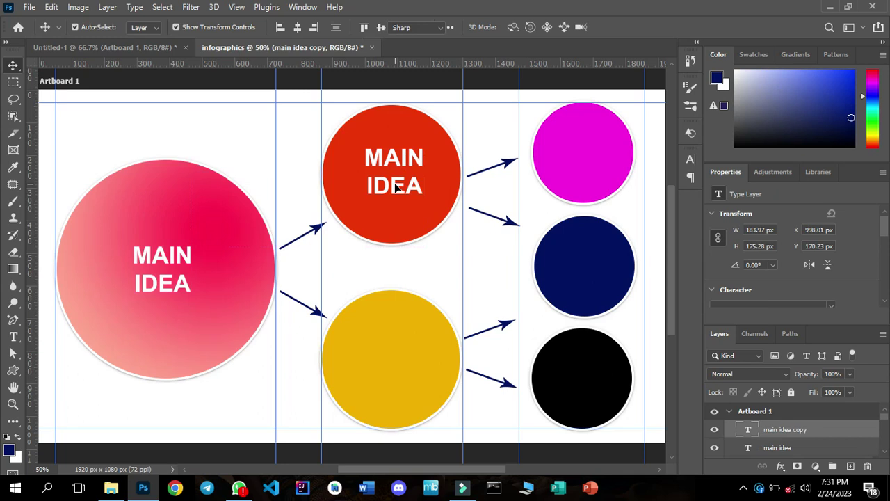
Replace the copied label's text in the red circle with "FIRST POINT" on two lines.
{"action": "double_click", "coordinate": [395, 182]}
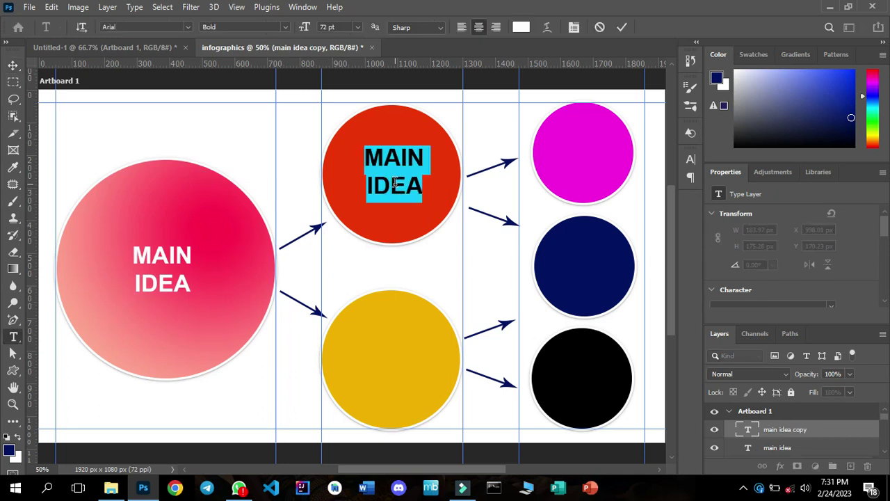
{"action": "key", "text": "Up"}
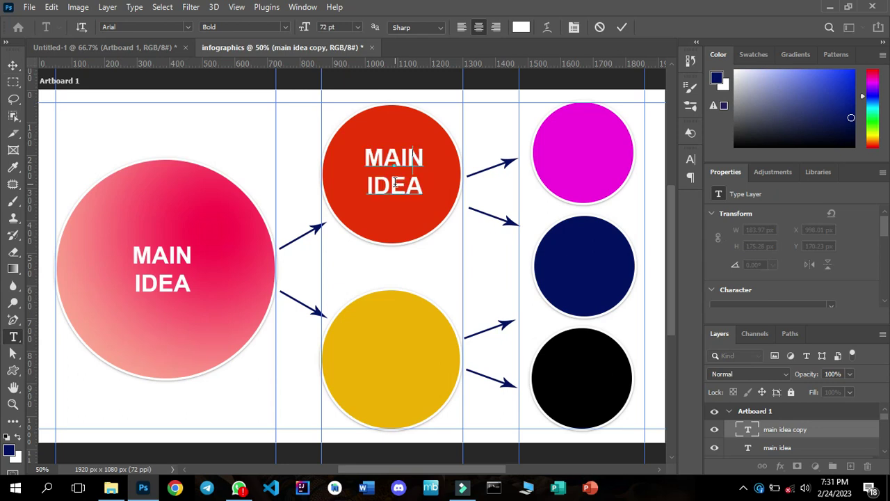
{"action": "key", "text": "ctrl+a"}
{"action": "type", "text": "FIRST POINT"}
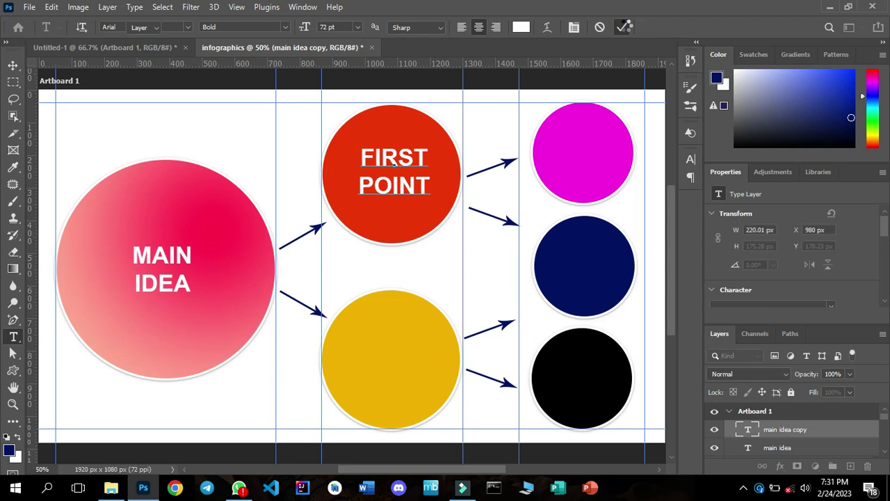
{"action": "key", "text": "ctrl+Return"}
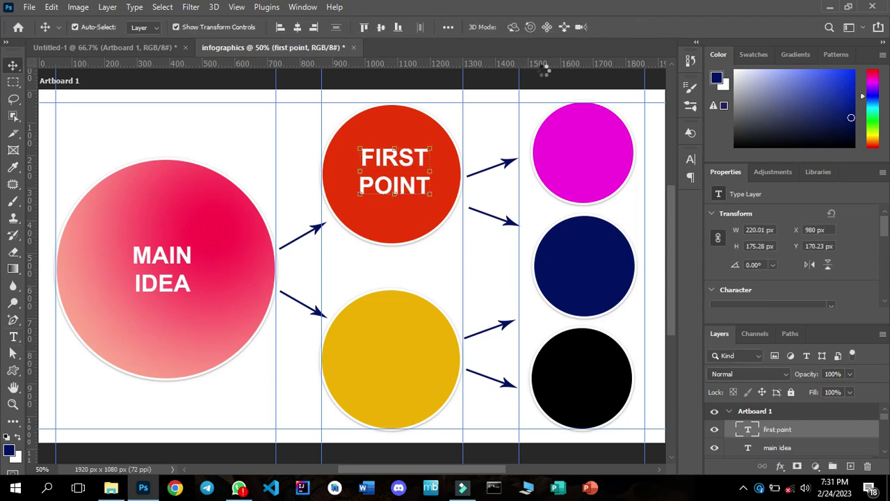